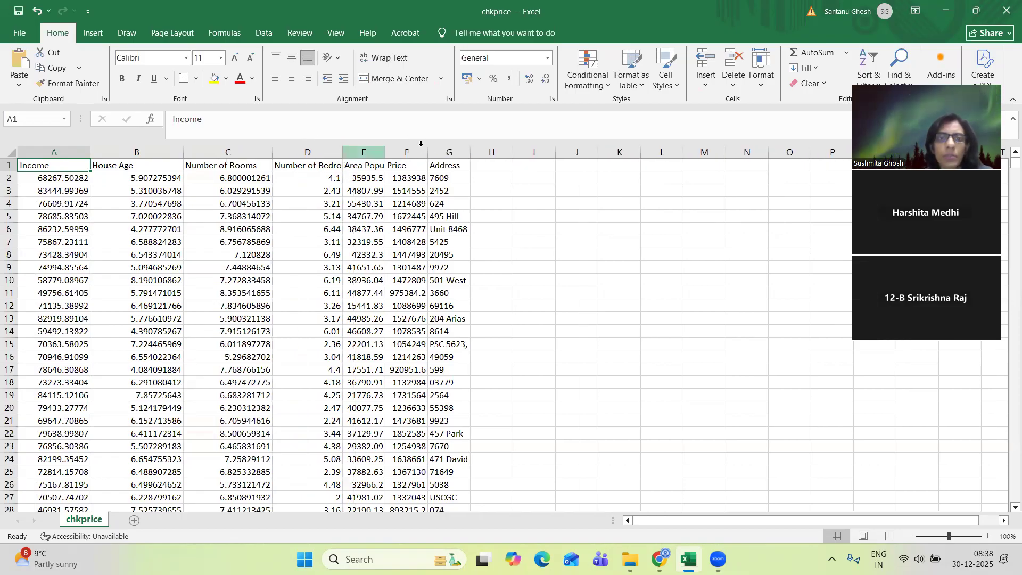
- Widen the Area Population, Price and Address columns in chkprice, and examine the Price column and the first record's values
{"action": "left_click_drag", "start_coordinate": [384, 150], "coordinate": [771, 157]}
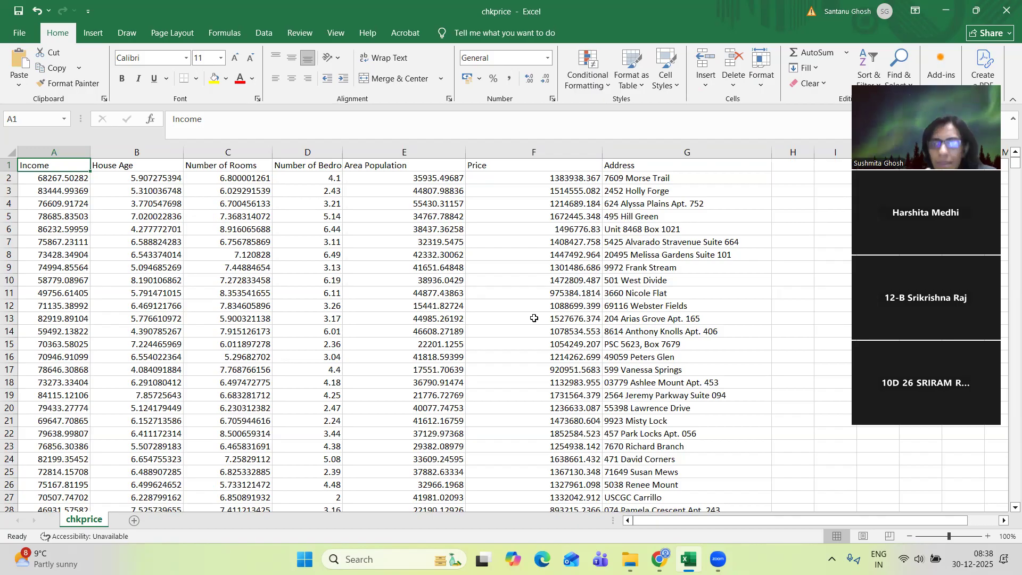
{"action": "left_click", "coordinate": [509, 152]}
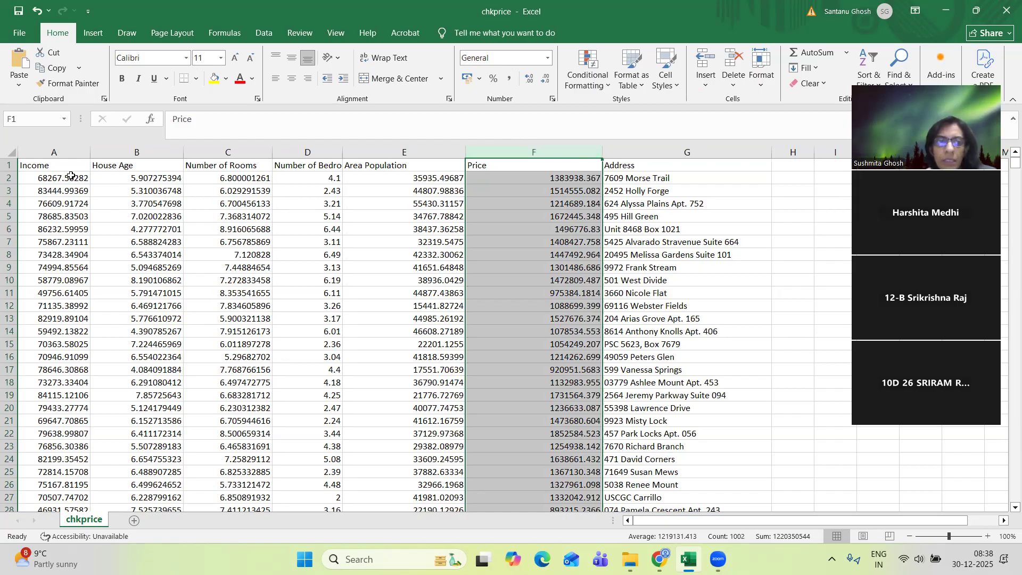
{"action": "left_click", "coordinate": [138, 179]}
{"action": "left_click_drag", "start_coordinate": [230, 180], "coordinate": [329, 180]}
{"action": "left_click", "coordinate": [329, 180]}
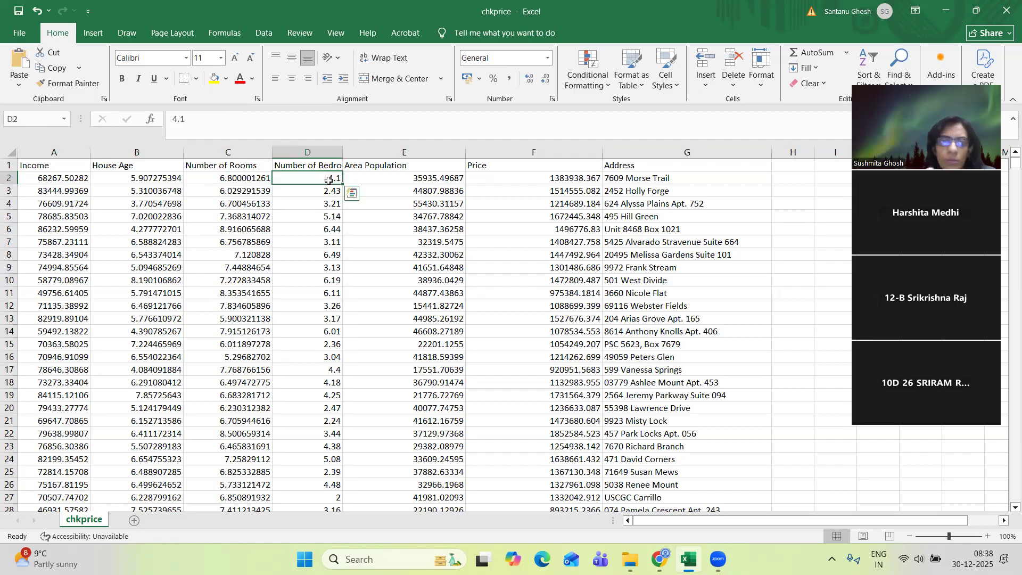
{"action": "left_click", "coordinate": [399, 184]}
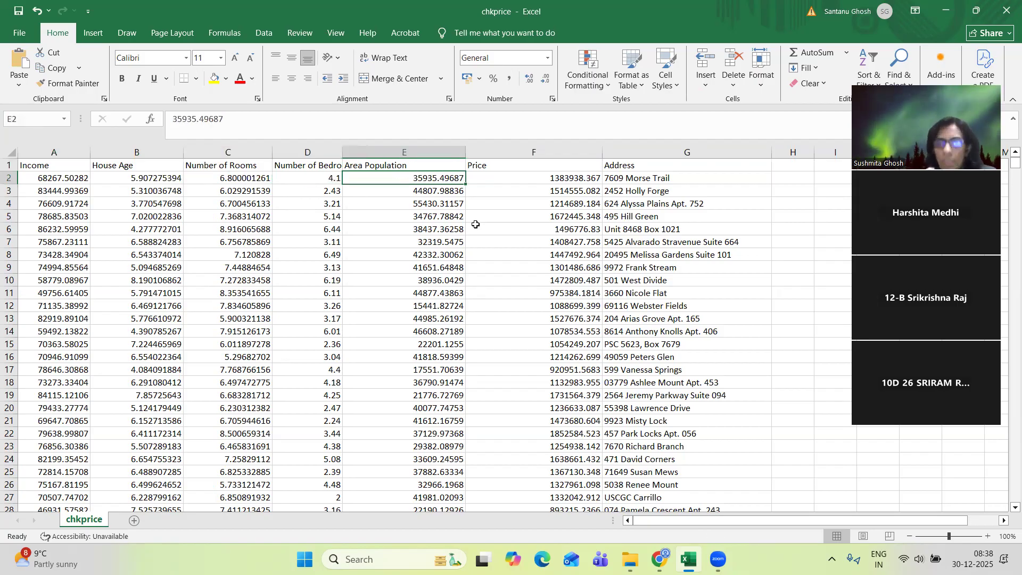
{"action": "left_click", "coordinate": [543, 184]}
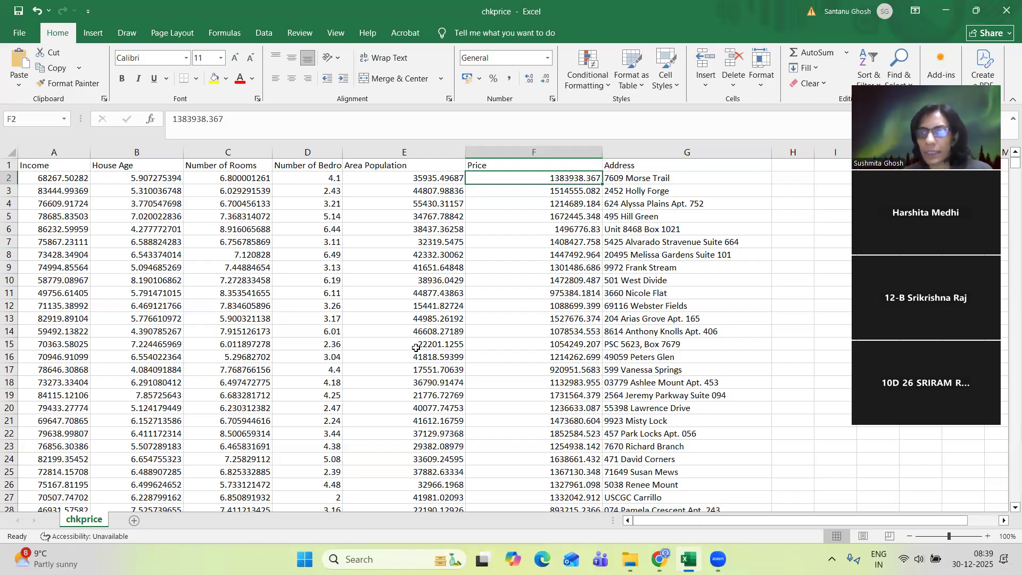
- Save and close the chkprice file, and open USA_Housing train from the Downloads folder
{"action": "left_click", "coordinate": [1006, 11]}
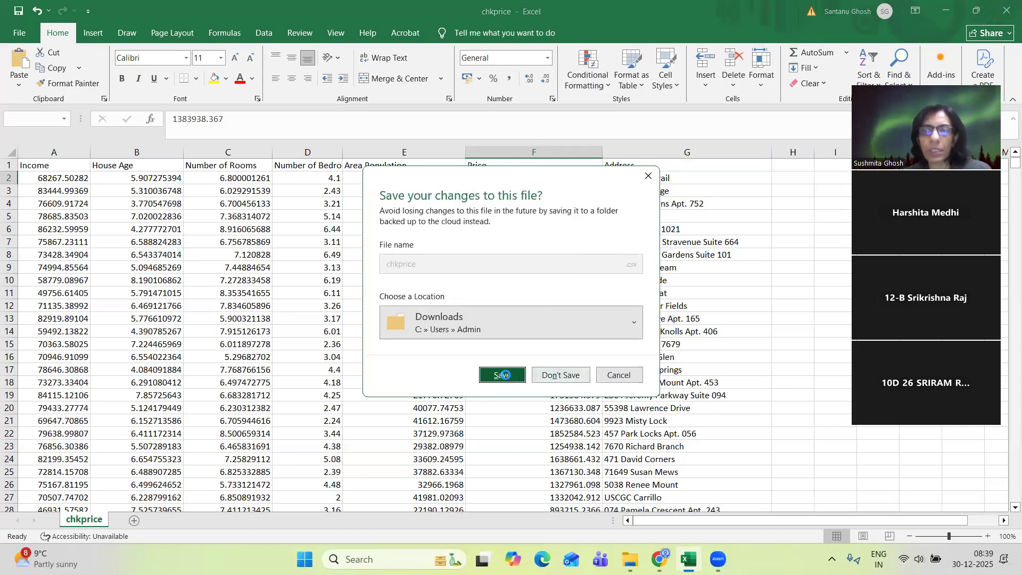
{"action": "left_click", "coordinate": [502, 375]}
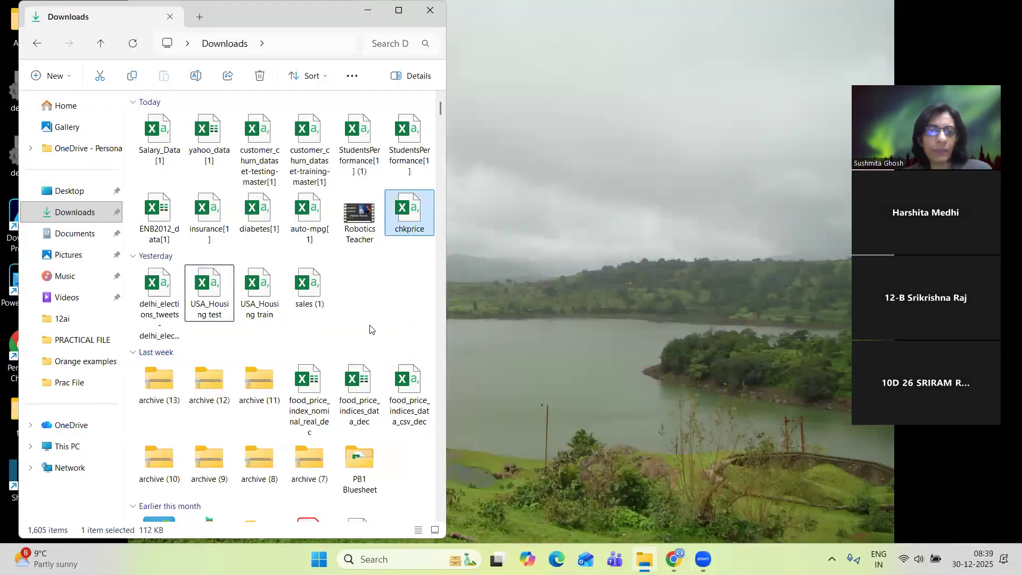
{"action": "left_click", "coordinate": [256, 288]}
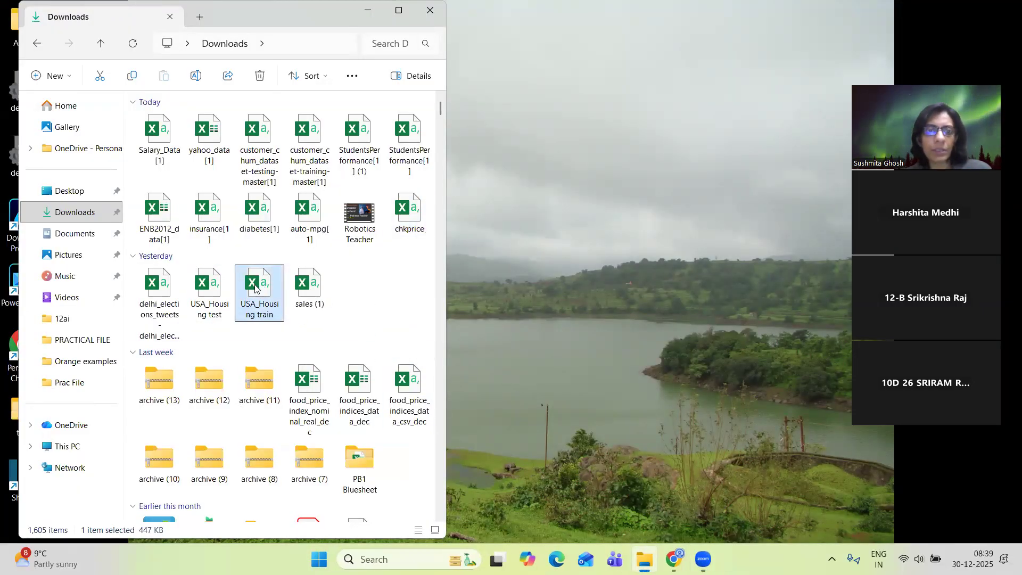
{"action": "double_click", "coordinate": [255, 287]}
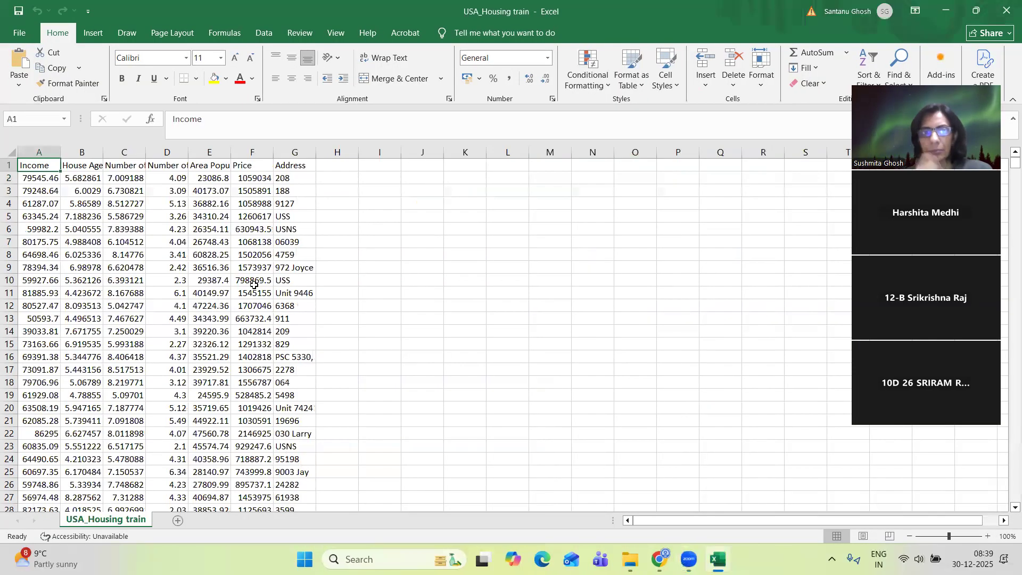
- Look through the USA_Housing train data down to its last rows
{"action": "left_click", "coordinate": [412, 270]}
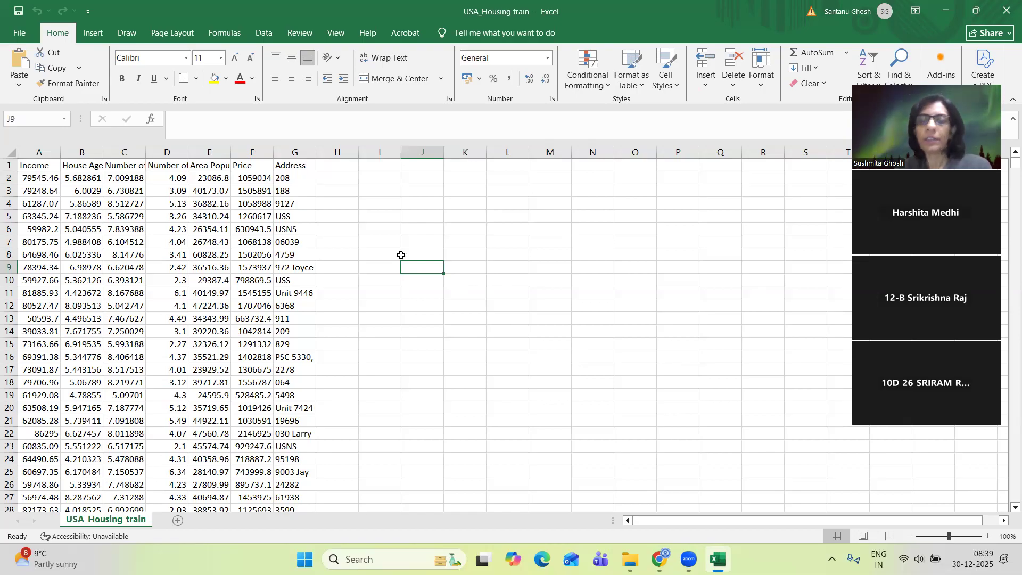
{"action": "left_click", "coordinate": [303, 97]}
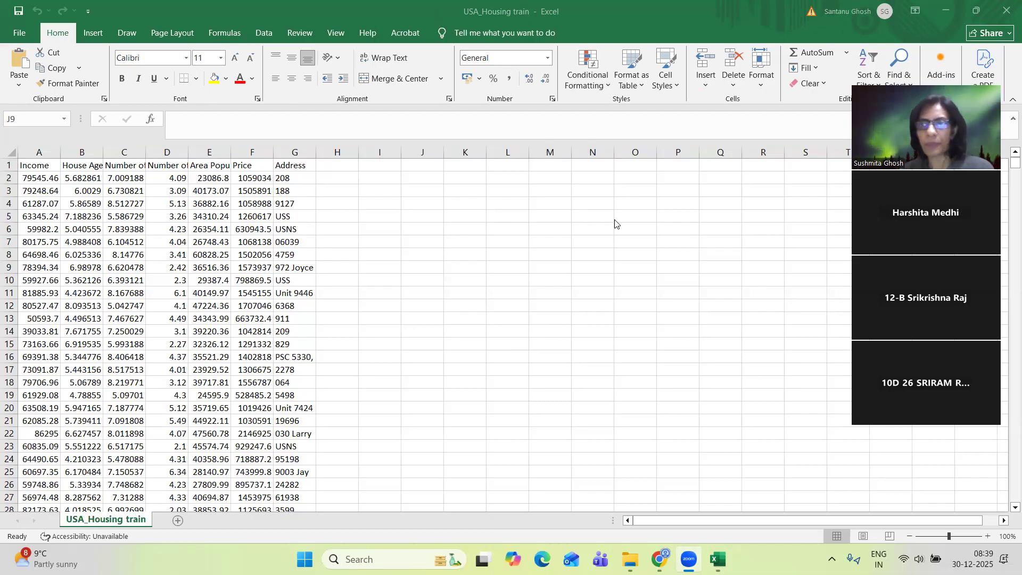
{"action": "left_click", "coordinate": [1005, 164]}
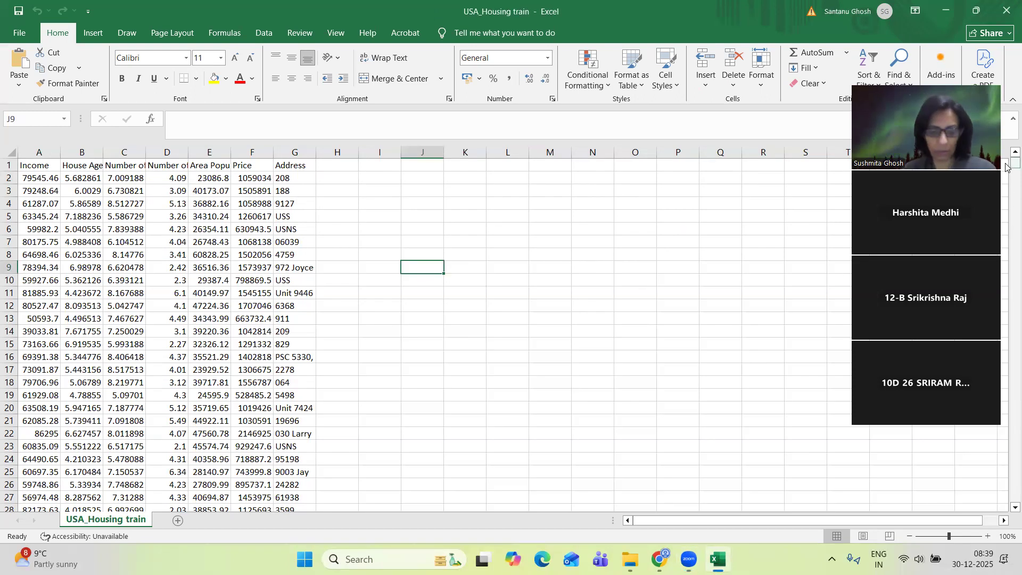
{"action": "left_click_drag", "start_coordinate": [1006, 166], "coordinate": [1005, 511]}
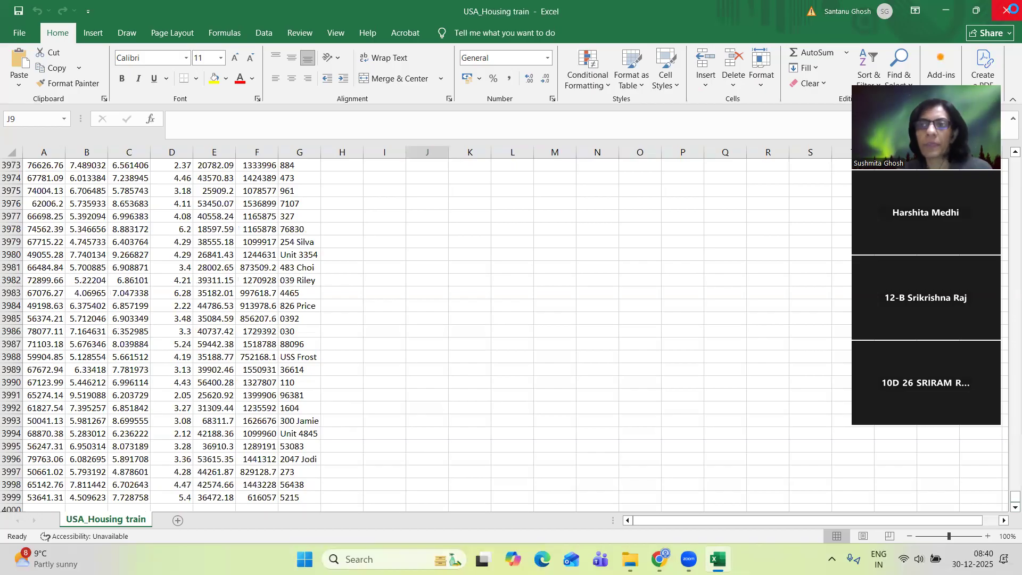
- Close the training file, and open USA_Housing test from the Downloads folder to look through its records
{"action": "left_click", "coordinate": [1006, 6]}
{"action": "double_click", "coordinate": [207, 302]}
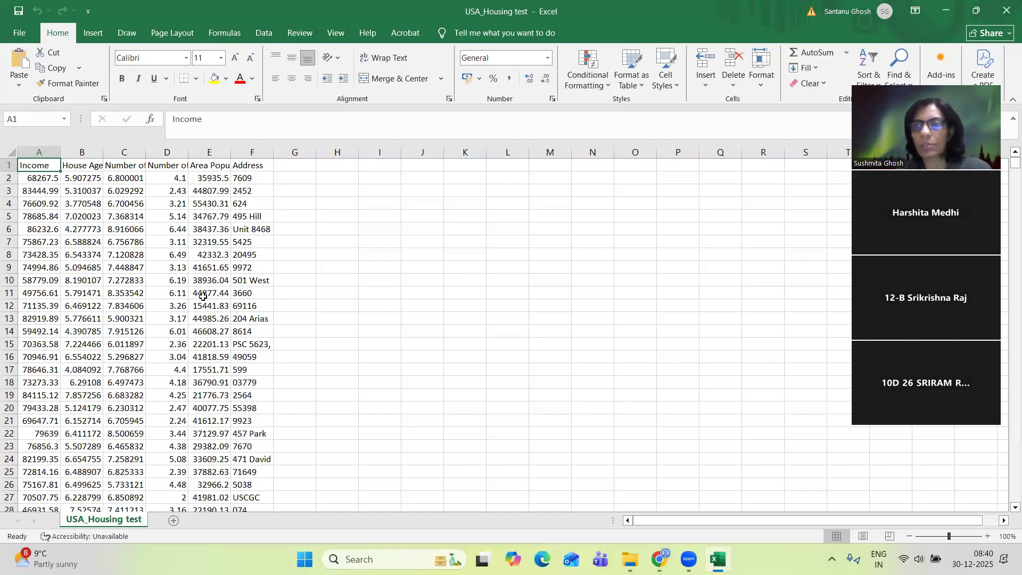
{"action": "left_click", "coordinate": [24, 182]}
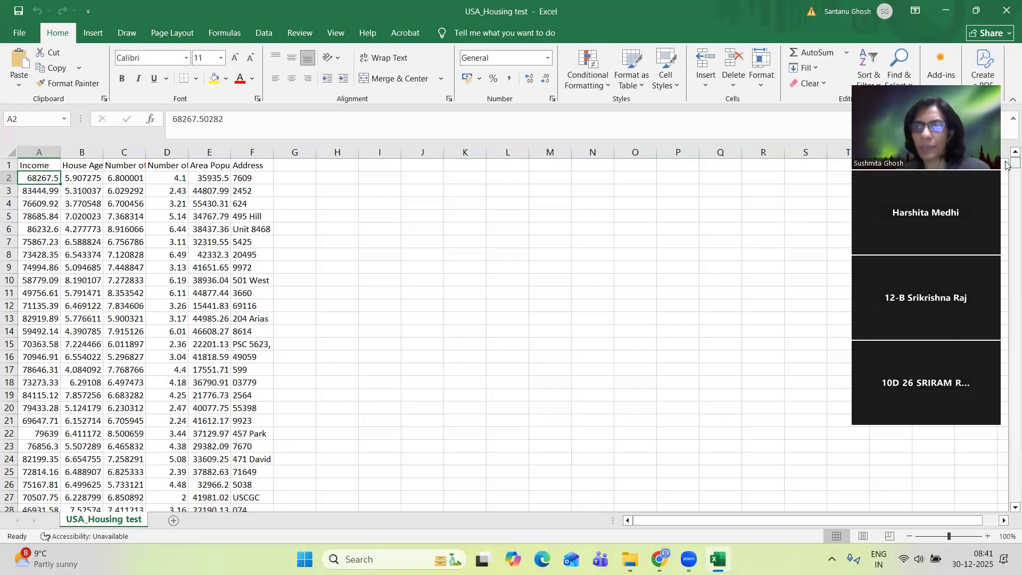
{"action": "scroll", "coordinate": [1006, 181], "scroll_direction": "down", "scroll_amount": 6}
{"action": "left_click_drag", "start_coordinate": [1006, 190], "coordinate": [1006, 161]}
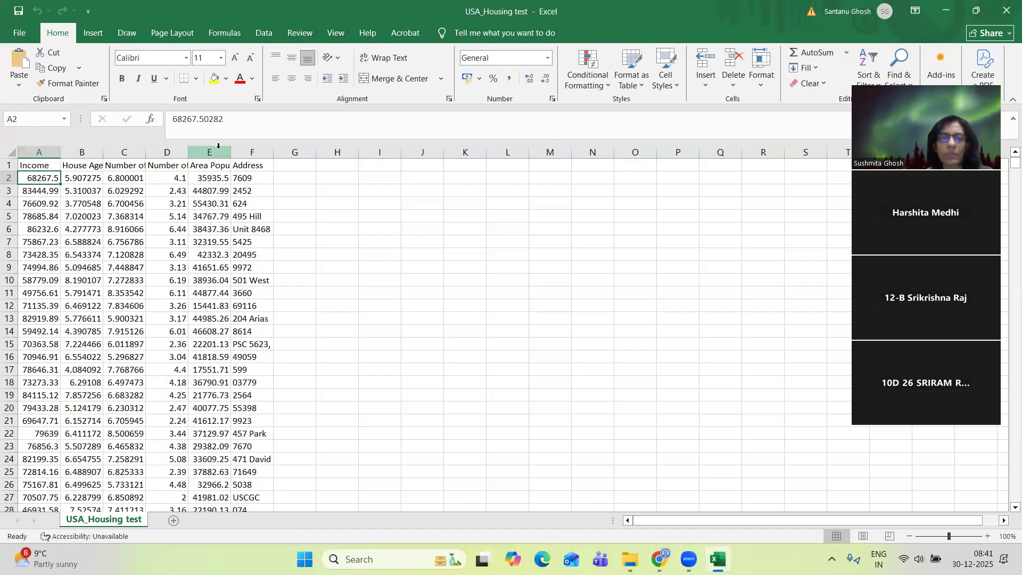
- Widen the Number of Bedrooms, Number of Rooms and Area Population columns so their headings are fully readable
{"action": "left_click_drag", "start_coordinate": [231, 152], "coordinate": [257, 155]}
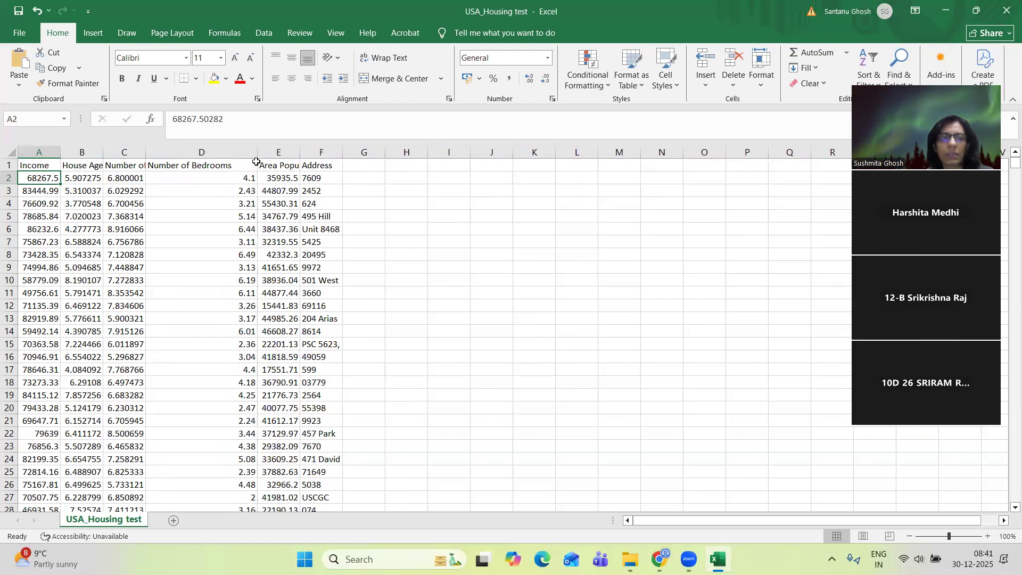
{"action": "left_click_drag", "start_coordinate": [144, 150], "coordinate": [225, 174]}
{"action": "left_click", "coordinate": [223, 176]}
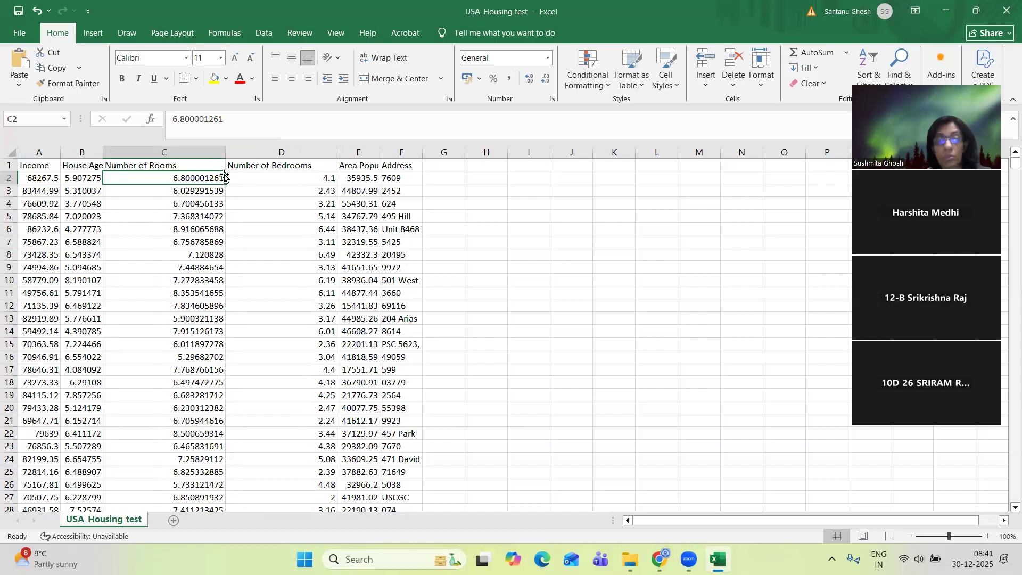
{"action": "left_click", "coordinate": [400, 181]}
{"action": "left_click_drag", "start_coordinate": [380, 155], "coordinate": [491, 161]}
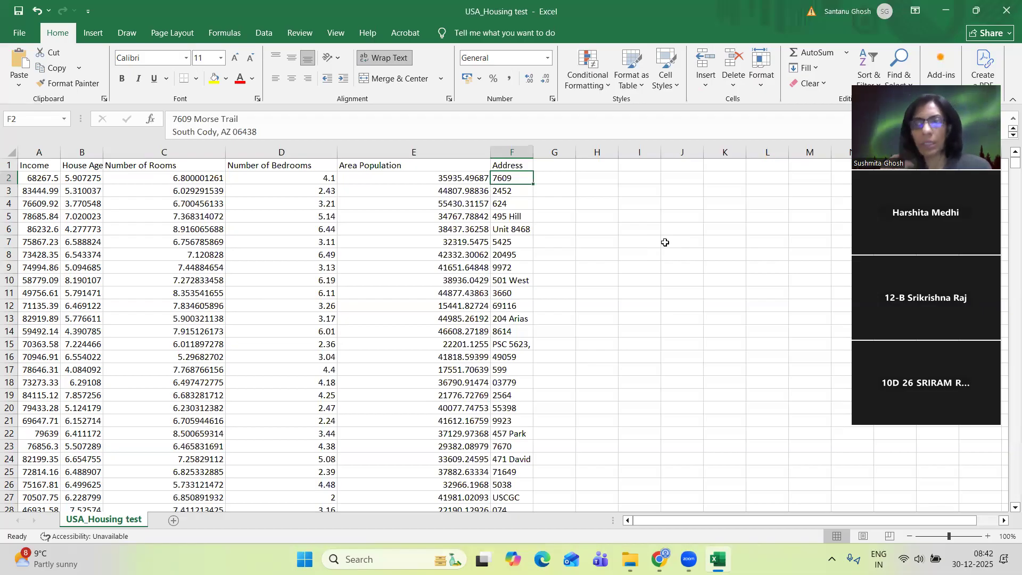
- Check the Address column of USA_Housing test, and close the file without saving the changes
{"action": "left_click", "coordinate": [522, 146]}
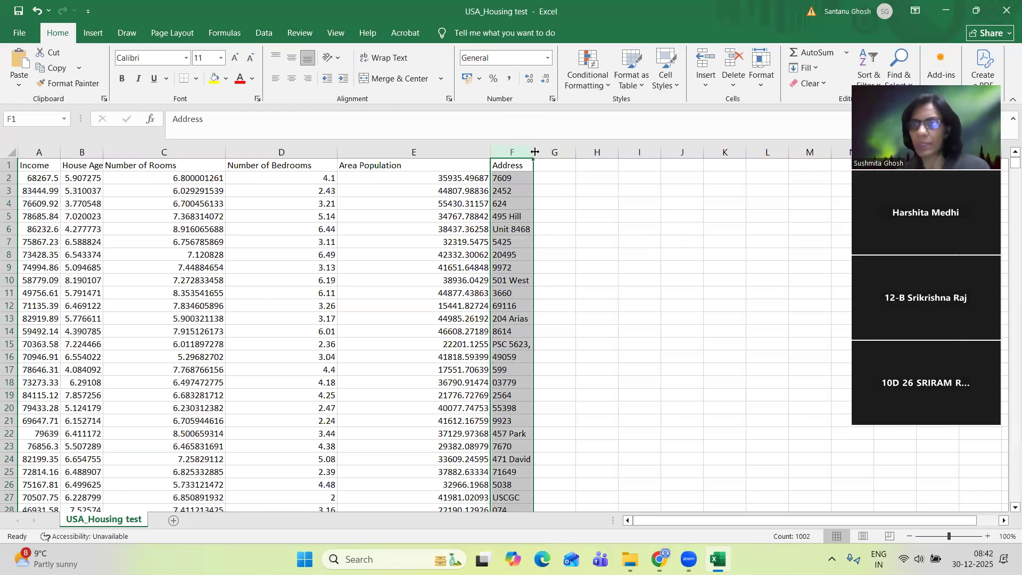
{"action": "left_click", "coordinate": [630, 188]}
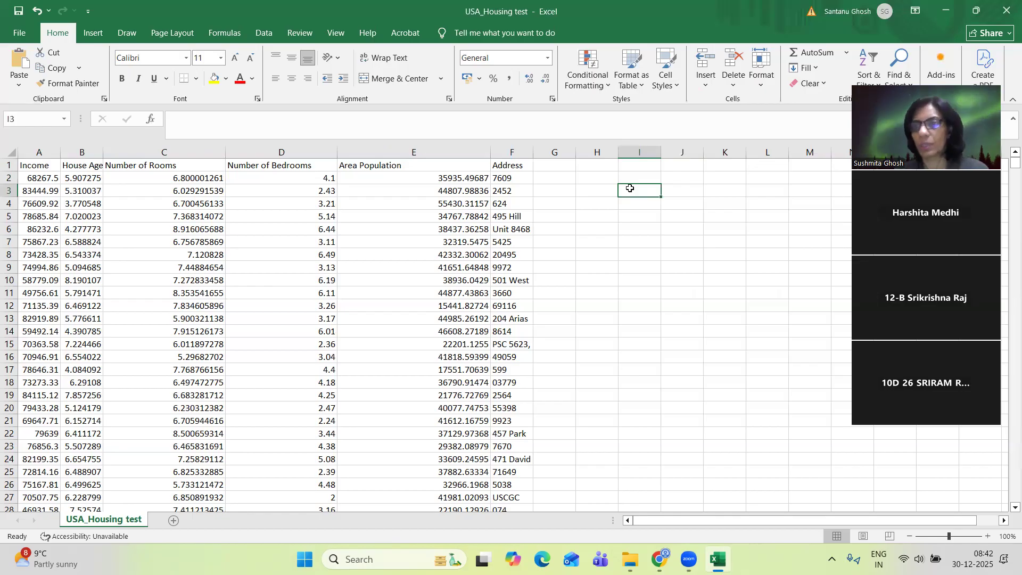
{"action": "left_click", "coordinate": [1006, 14]}
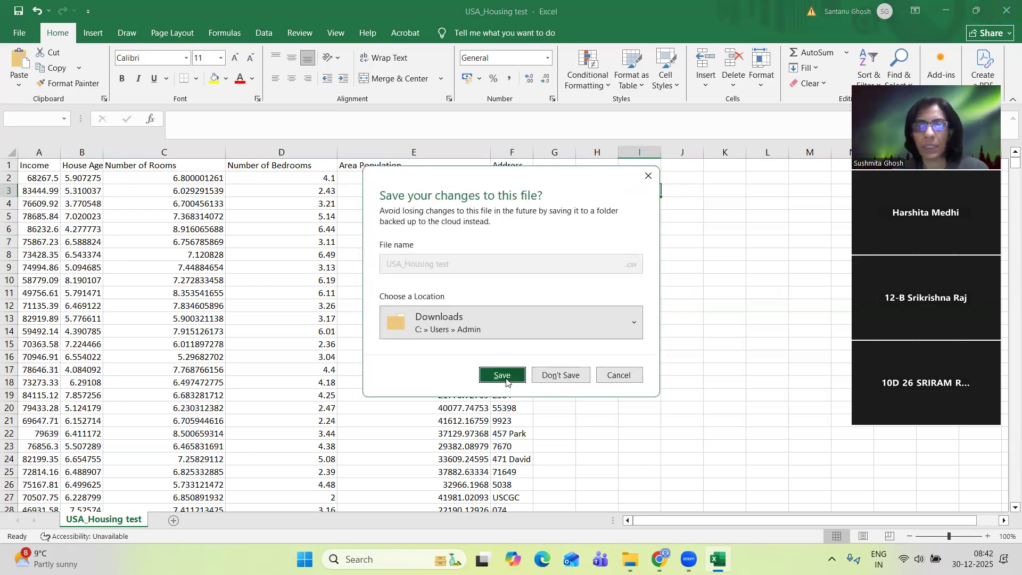
{"action": "left_click", "coordinate": [620, 375]}
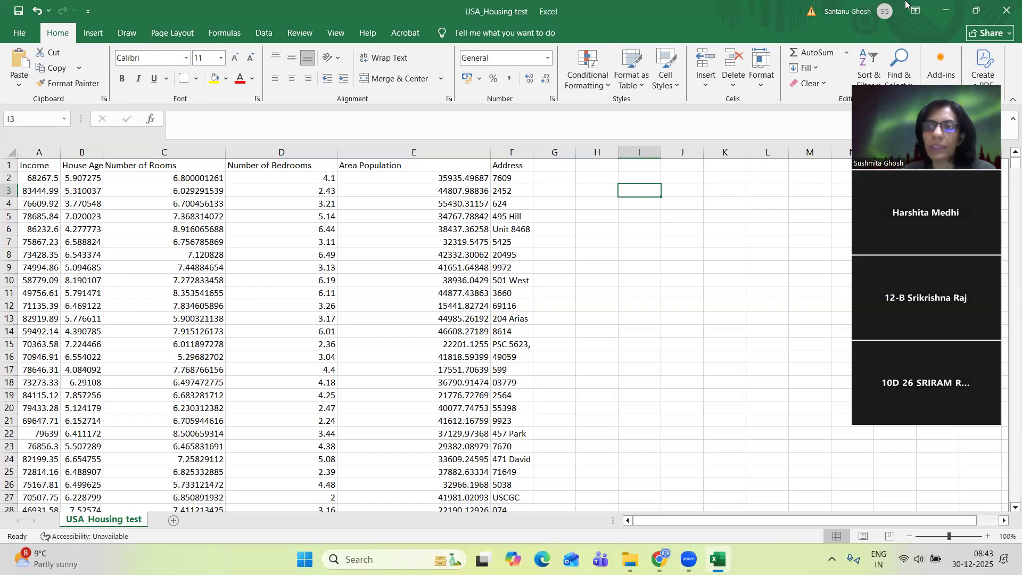
{"action": "left_click", "coordinate": [1006, 10]}
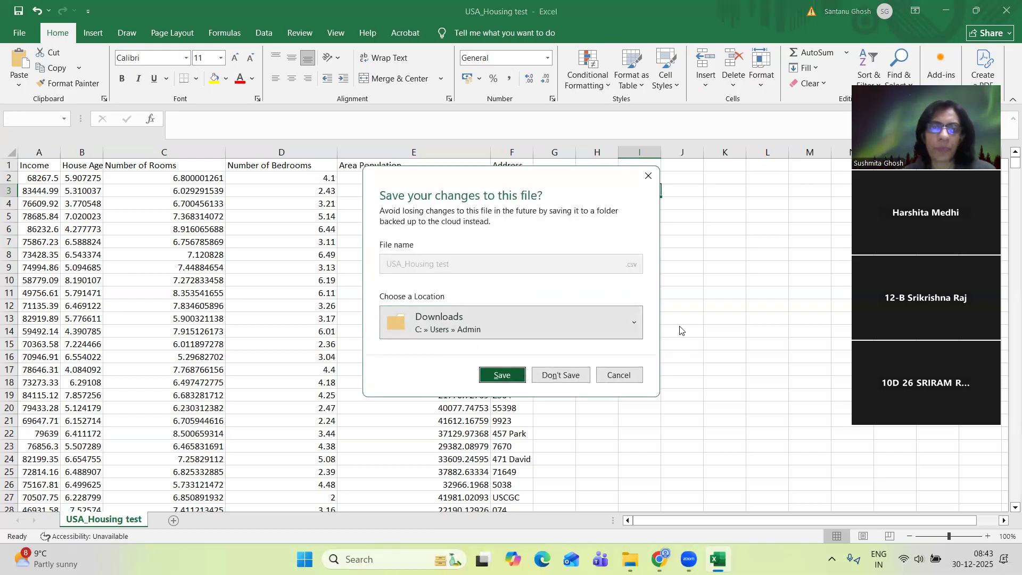
{"action": "left_click", "coordinate": [565, 377]}
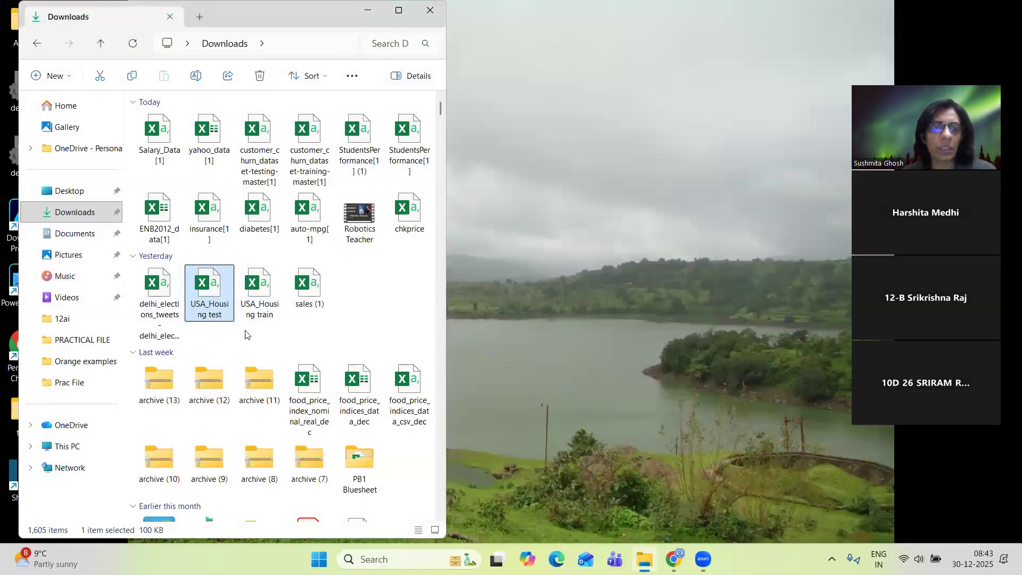
- Reopen the chkprice file from the Downloads folder and select its whole Price column for review
{"action": "double_click", "coordinate": [409, 215]}
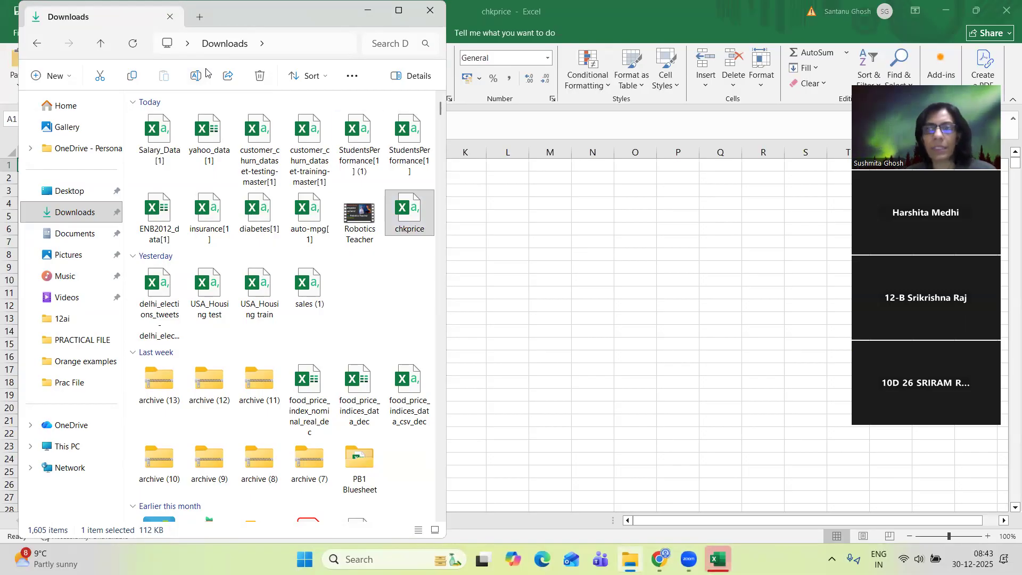
{"action": "left_click", "coordinate": [459, 14]}
{"action": "left_click", "coordinate": [426, 213]}
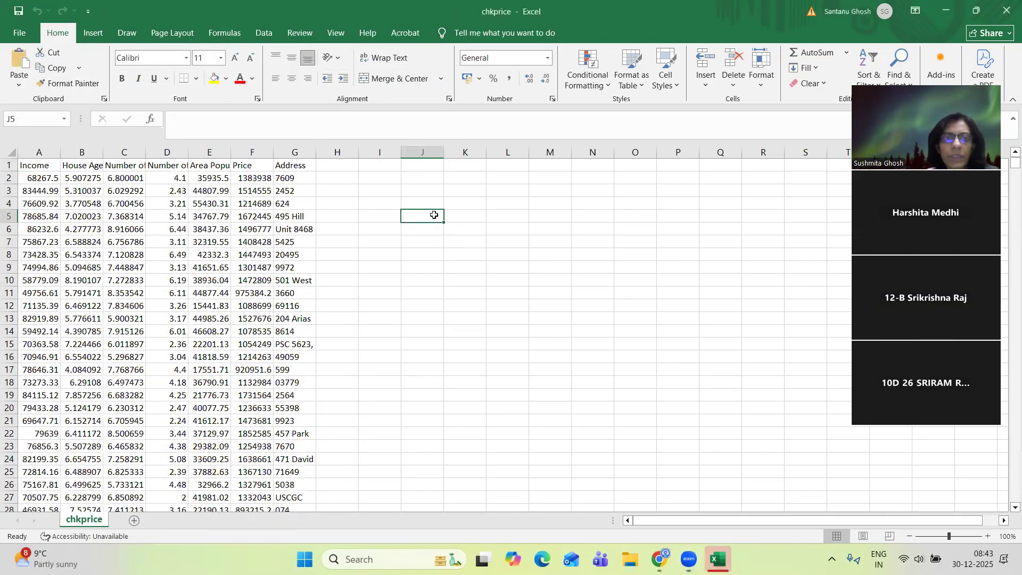
{"action": "left_click", "coordinate": [258, 152]}
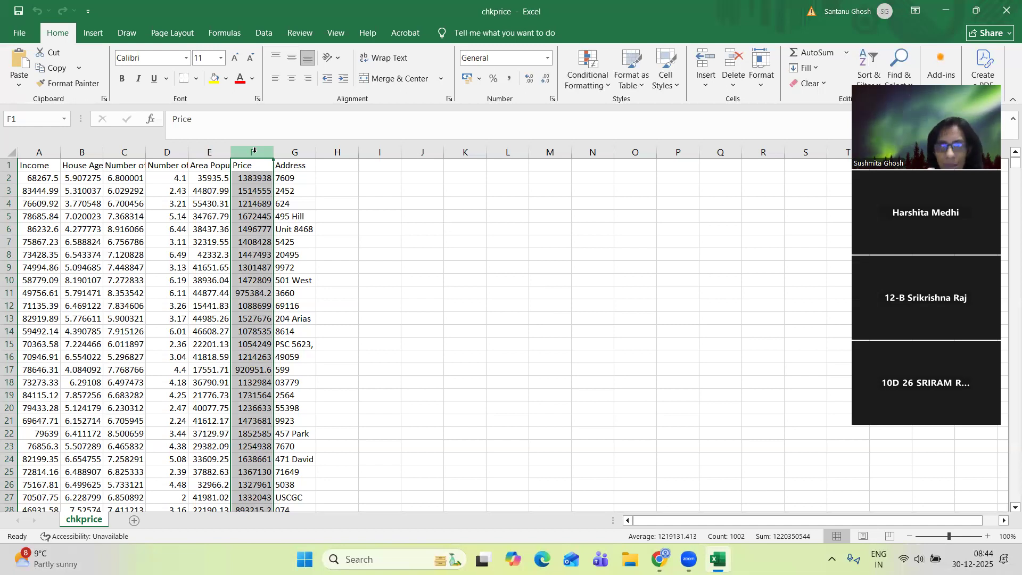
{"action": "left_click", "coordinate": [267, 96]}
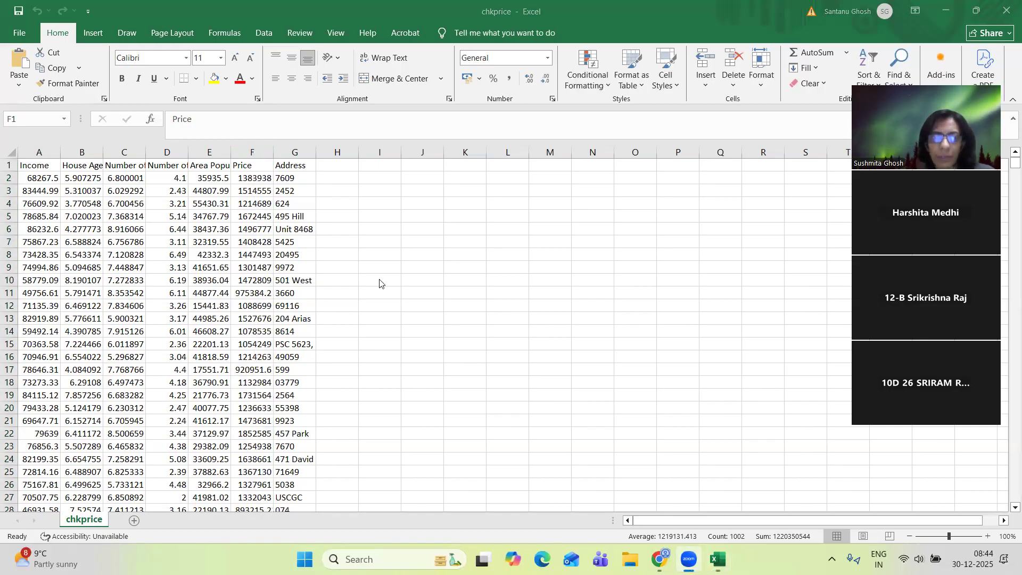
- Widen the Address column and select the Price column for viewing, closing chkprice without saving
{"action": "left_click", "coordinate": [310, 176]}
{"action": "left_click_drag", "start_coordinate": [316, 153], "coordinate": [509, 152]}
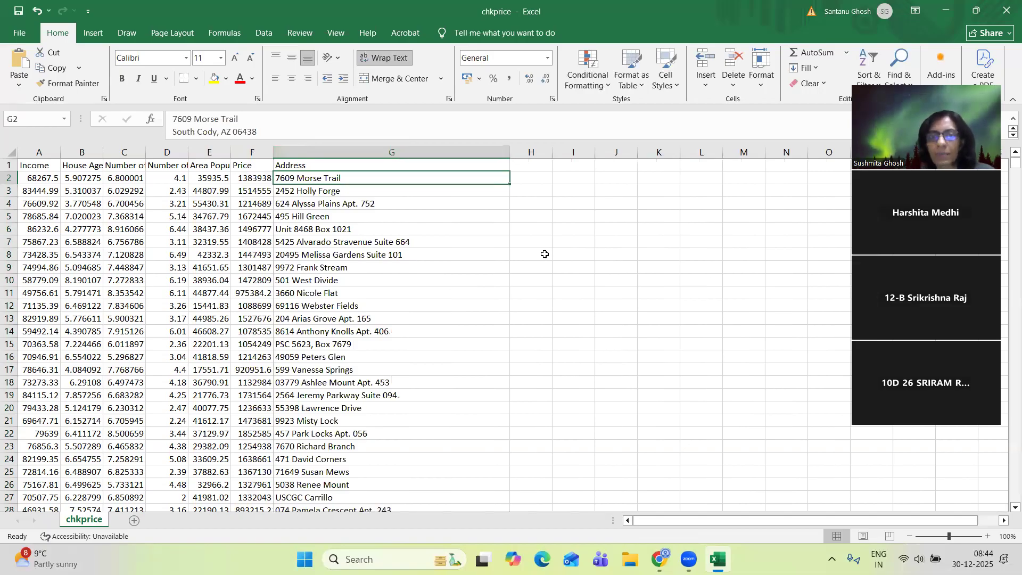
{"action": "left_click", "coordinate": [254, 152]}
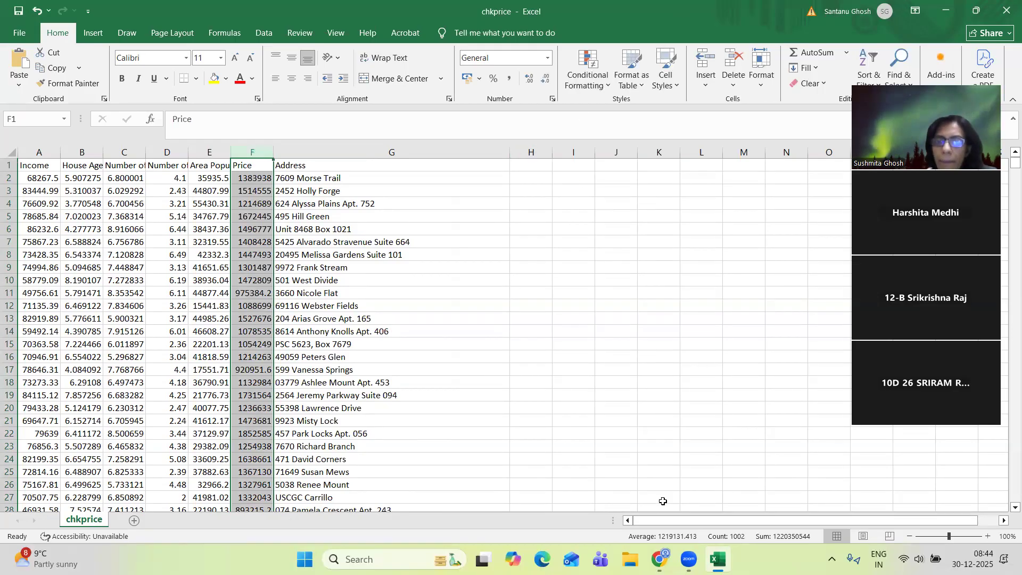
{"action": "left_click", "coordinate": [1005, 12]}
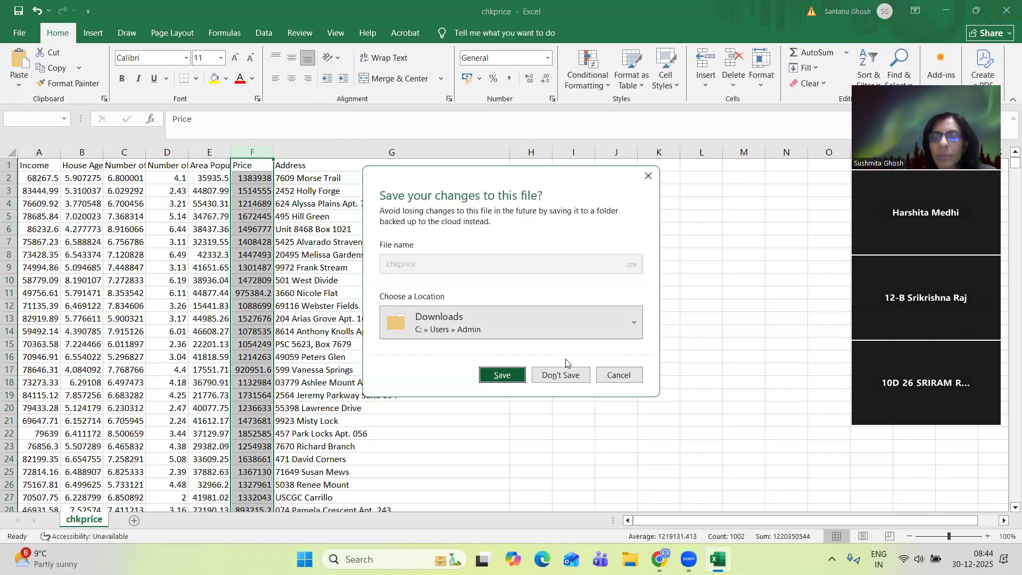
{"action": "left_click", "coordinate": [560, 376]}
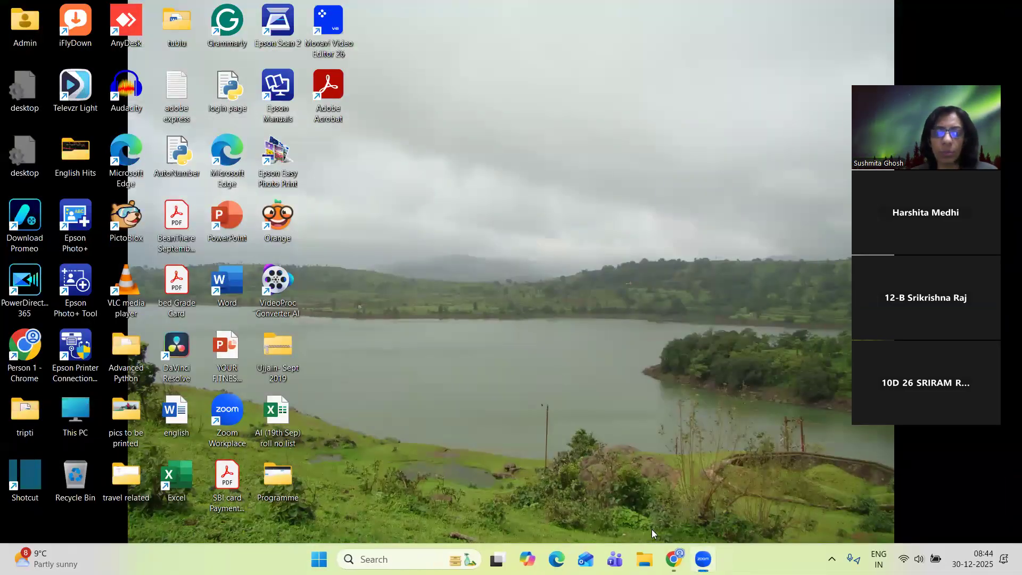
- Switch to the Google Drive page in Chrome, copy the sharing link of the Housing Price indicator data folder, and close the browser
{"action": "left_click", "coordinate": [674, 558]}
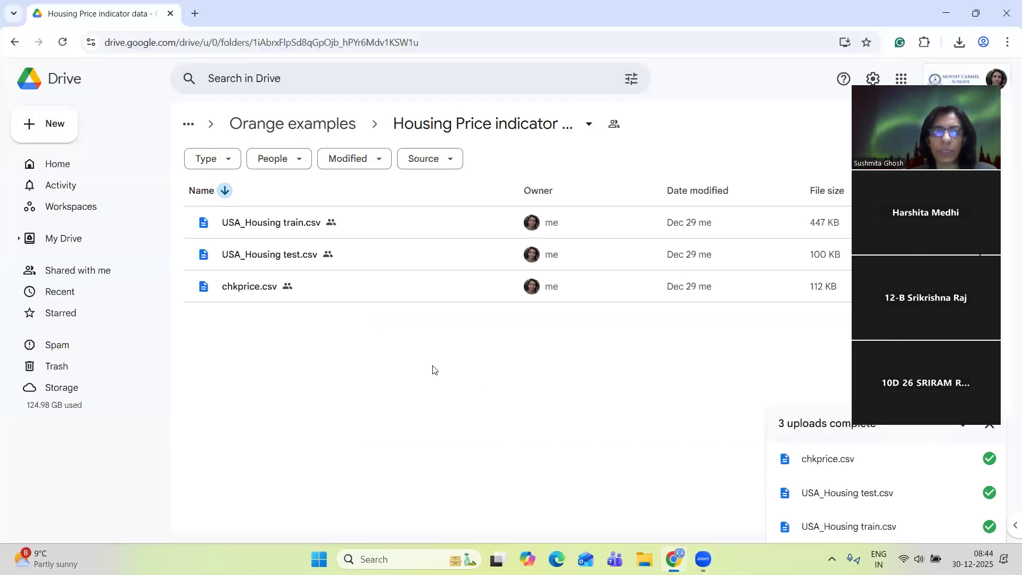
{"action": "left_click", "coordinate": [585, 125]}
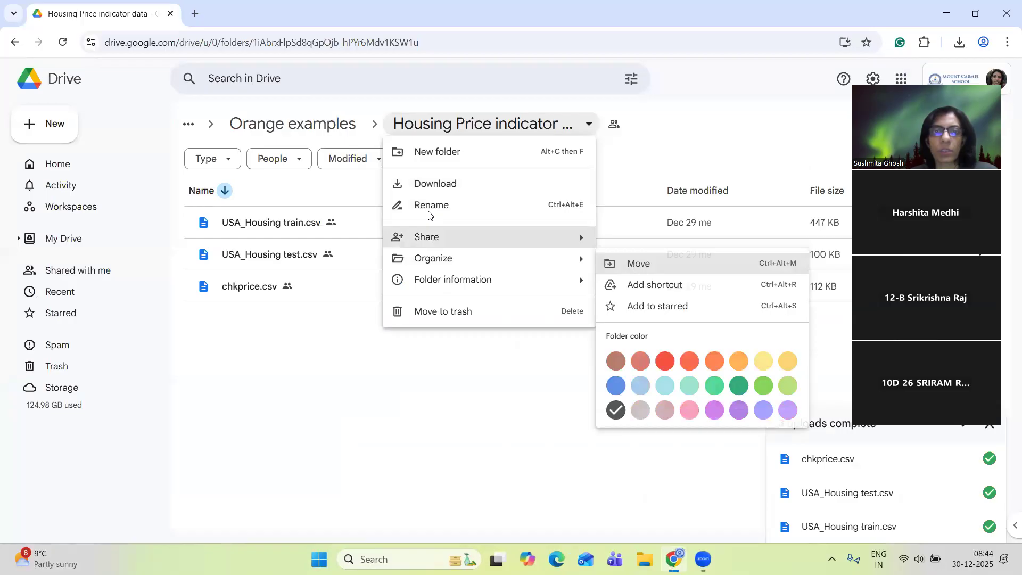
{"action": "mouse_move", "coordinate": [431, 249]}
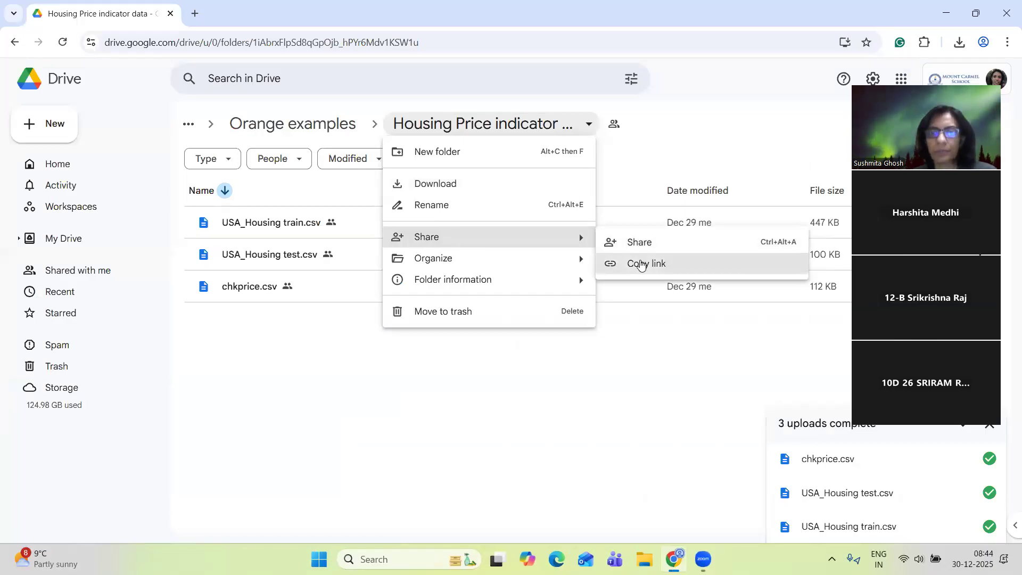
{"action": "left_click", "coordinate": [641, 264]}
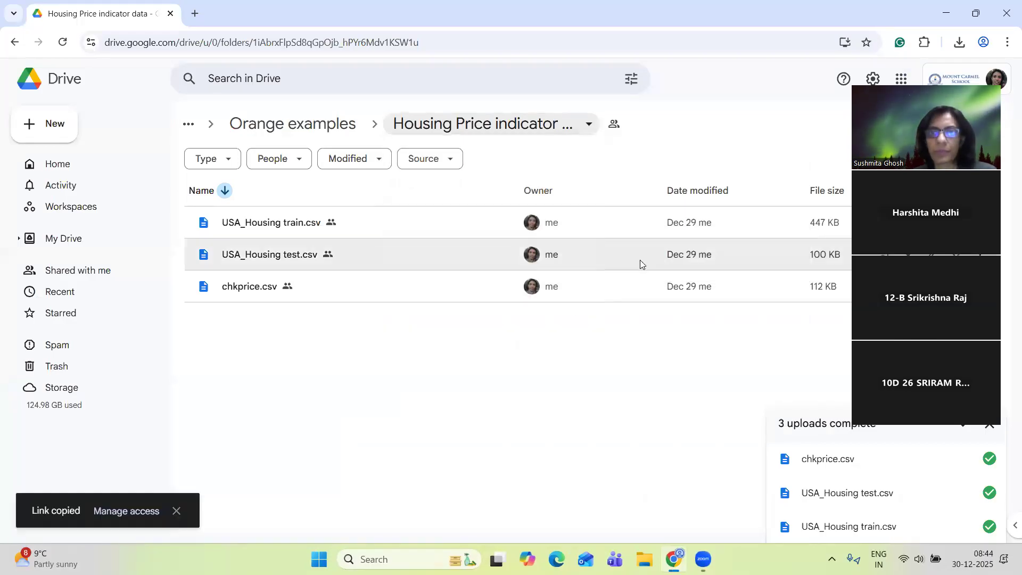
{"action": "left_click", "coordinate": [534, 130]}
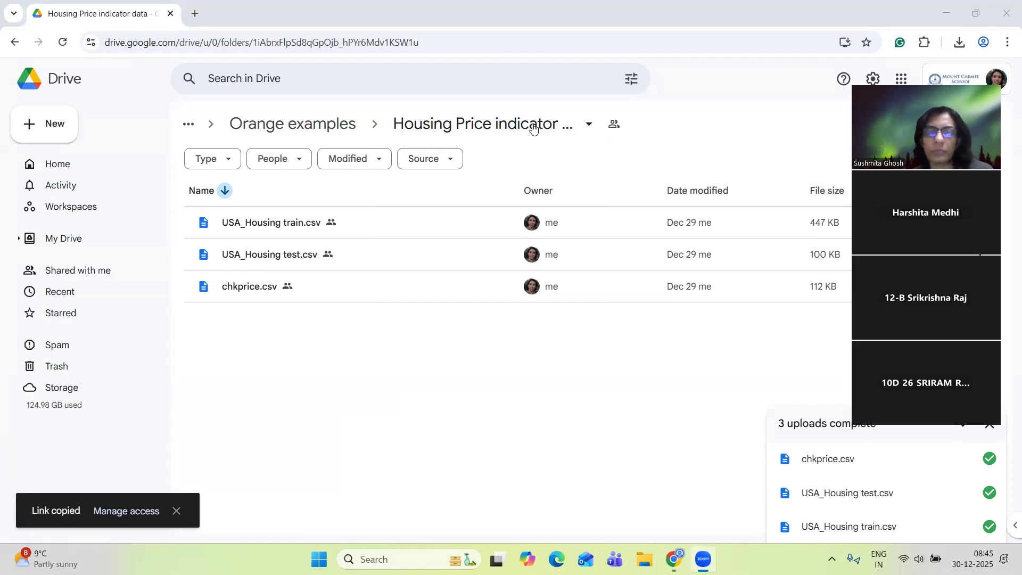
{"action": "left_click", "coordinate": [277, 394]}
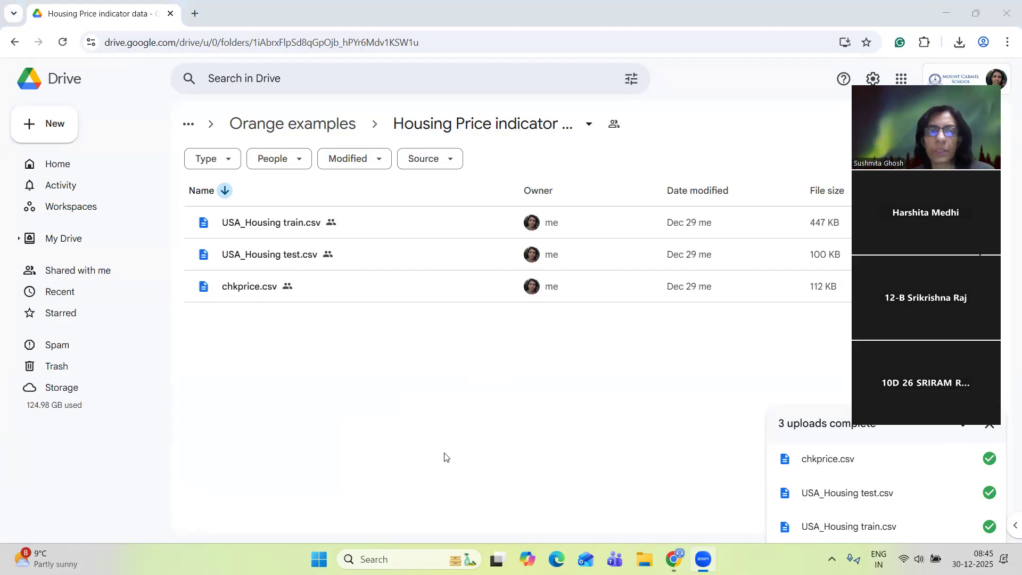
{"action": "left_click", "coordinate": [1006, 7]}
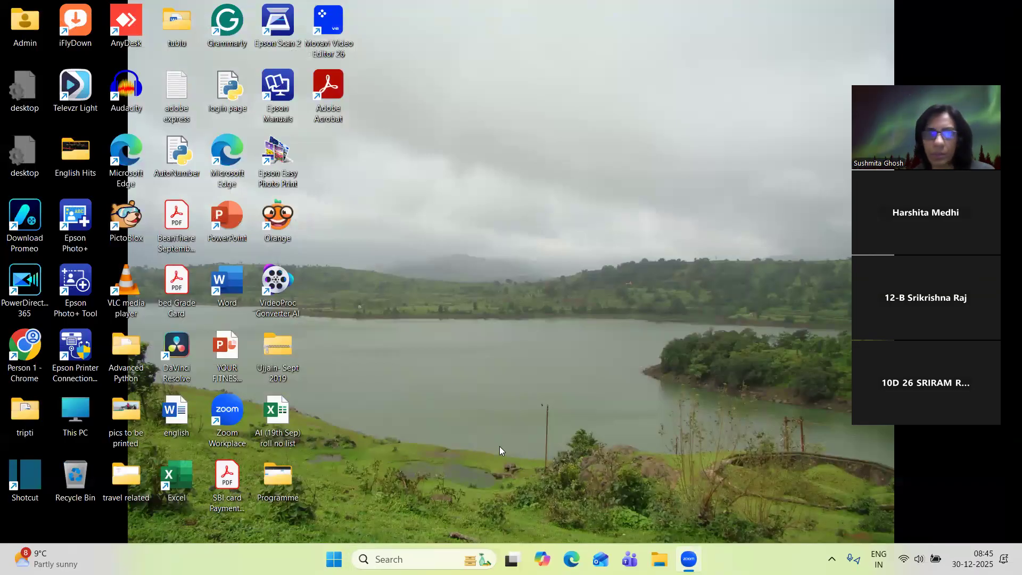
- Launch Orange from the desktop and start a new empty workflow
{"action": "double_click", "coordinate": [282, 226]}
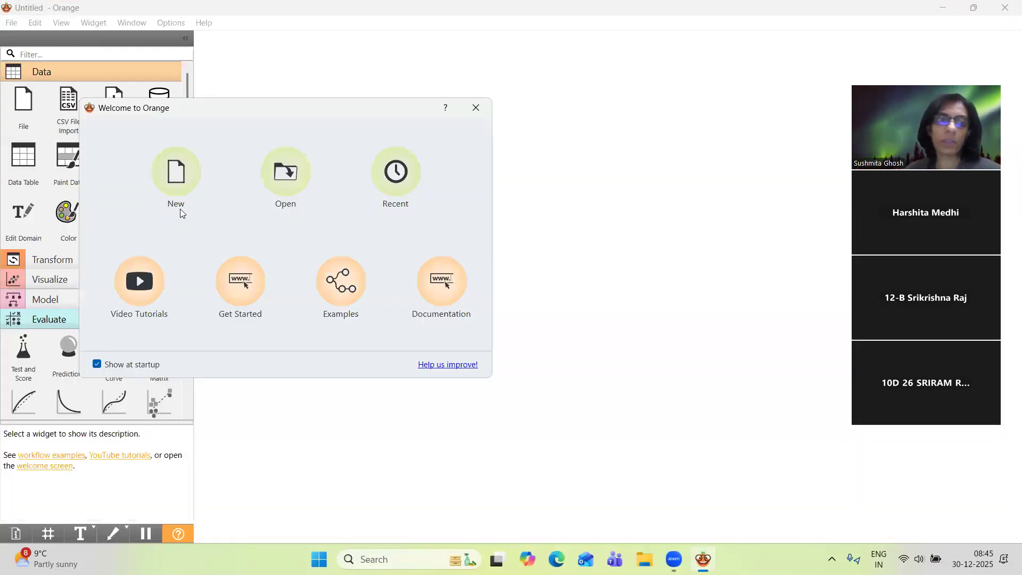
{"action": "left_click", "coordinate": [184, 157]}
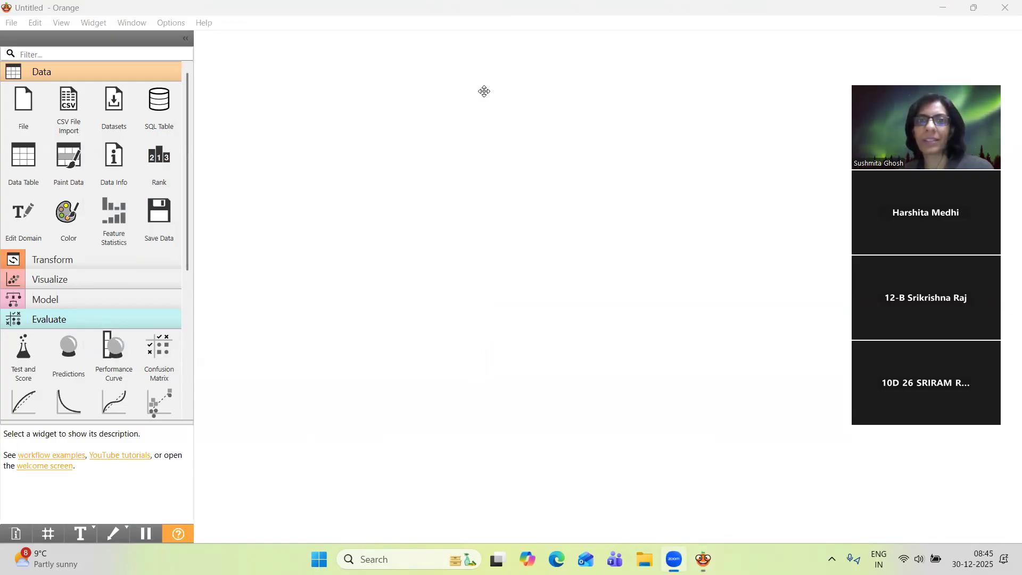
{"action": "left_click", "coordinate": [514, 182]}
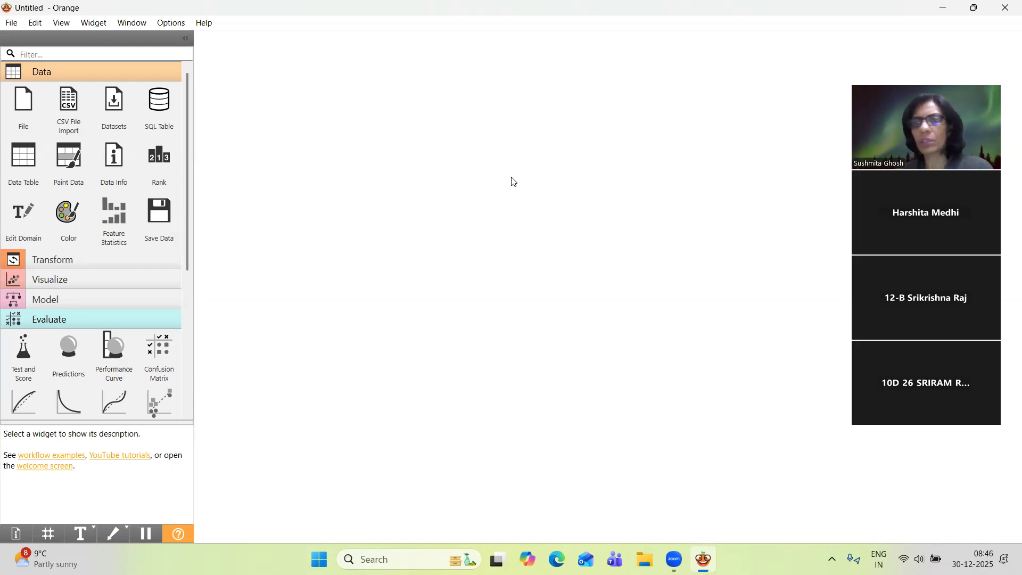
- Add two CSV File Import widgets to the canvas, one well below the other, and rename the upper one train
{"action": "double_click", "coordinate": [73, 118]}
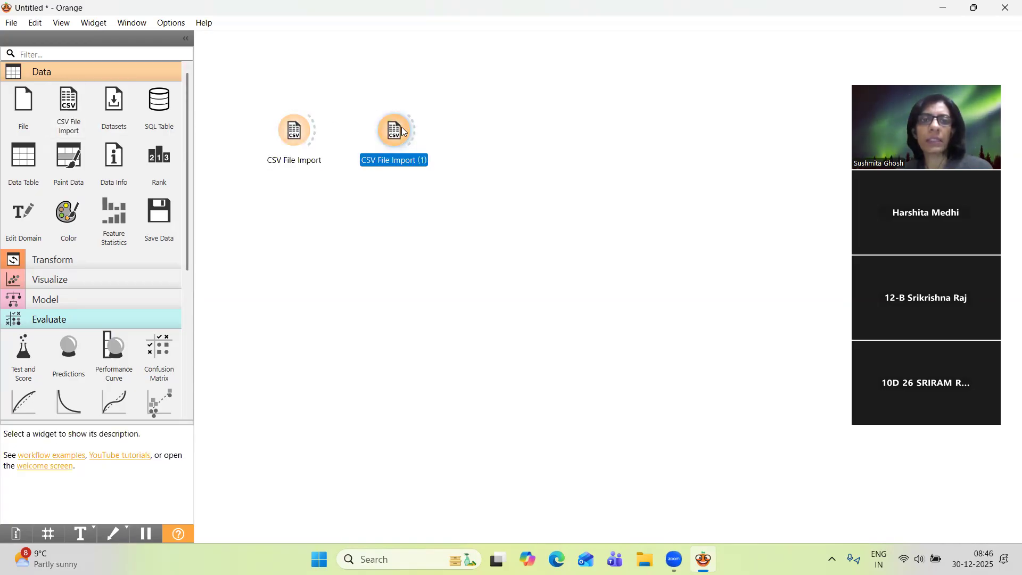
{"action": "left_click_drag", "start_coordinate": [405, 132], "coordinate": [311, 369]}
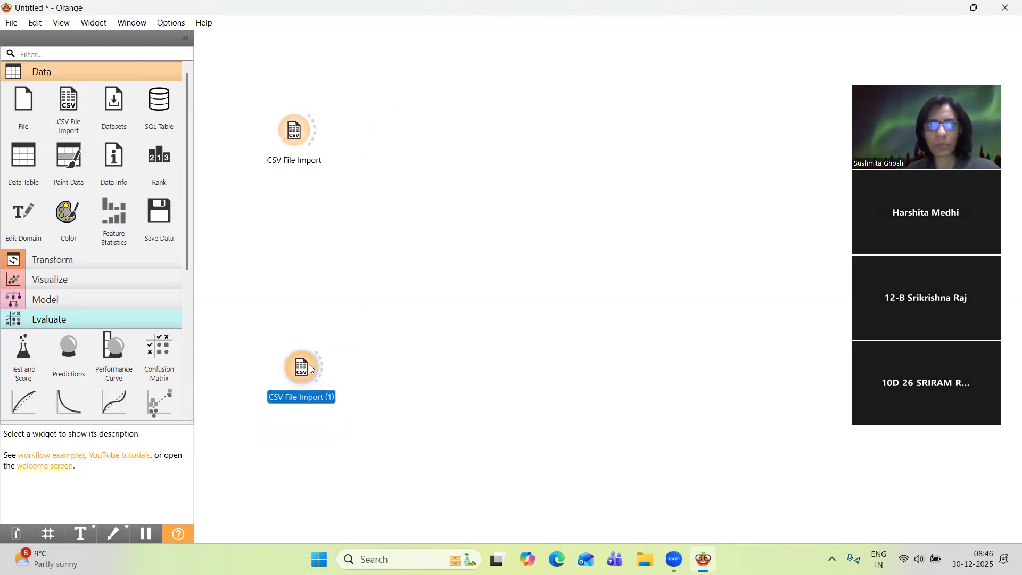
{"action": "left_click", "coordinate": [297, 132]}
{"action": "right_click", "coordinate": [299, 136]}
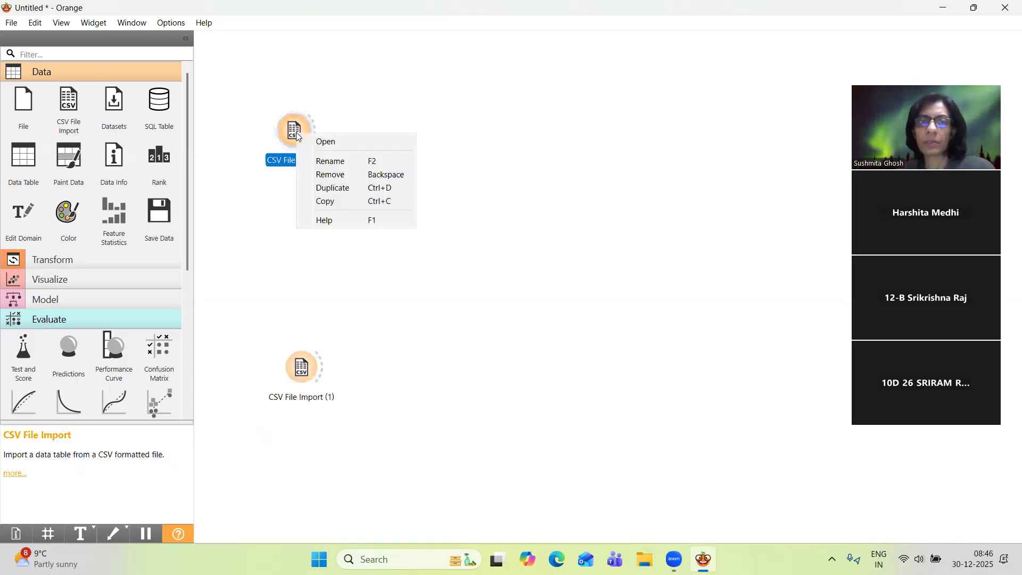
{"action": "left_click", "coordinate": [328, 160]}
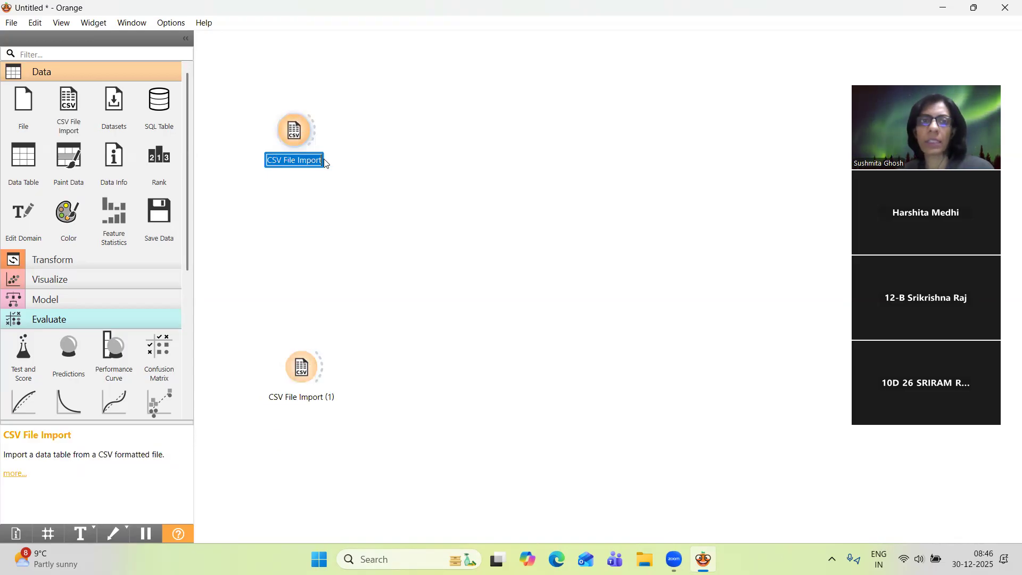
{"action": "type", "text": "train"}
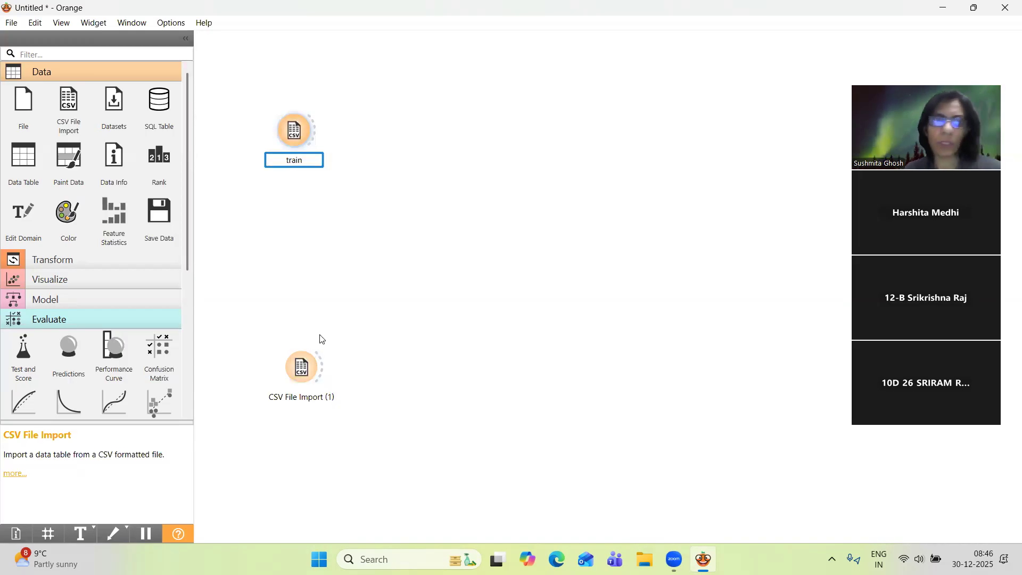
- Rename the lower CSV File Import widget as test
{"action": "left_click", "coordinate": [308, 367]}
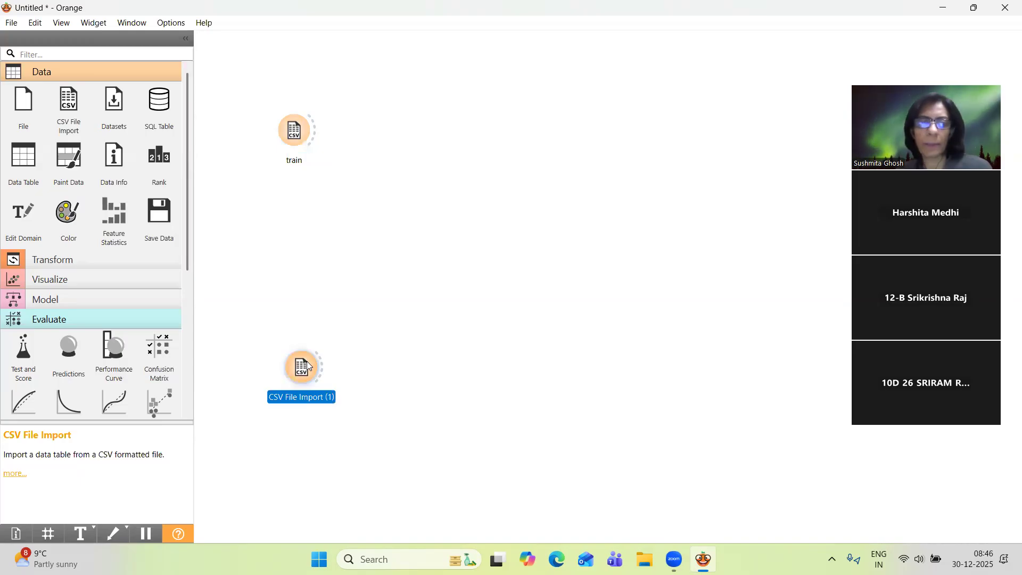
{"action": "right_click", "coordinate": [309, 366]}
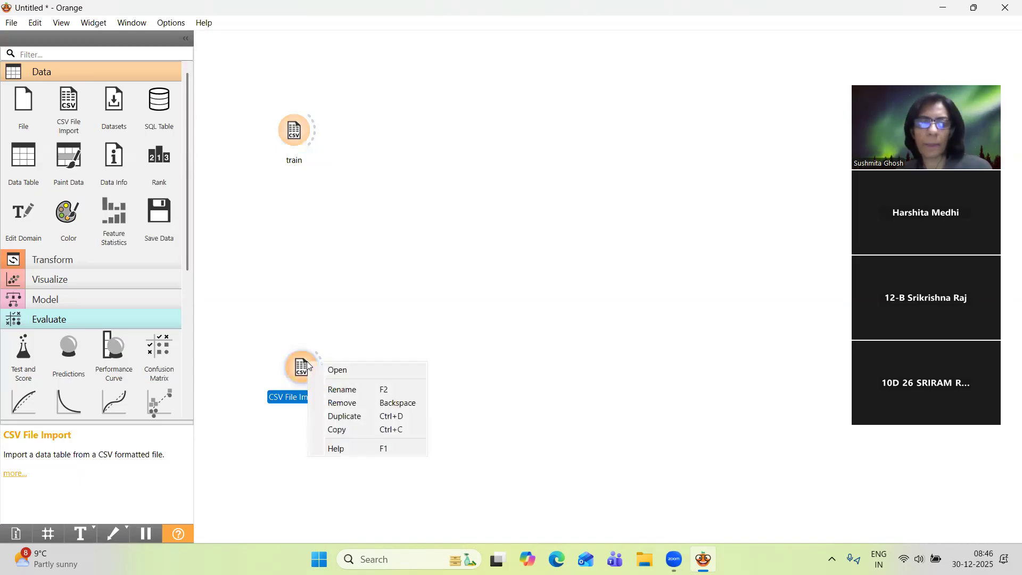
{"action": "left_click", "coordinate": [334, 398]}
{"action": "type", "text": "test"}
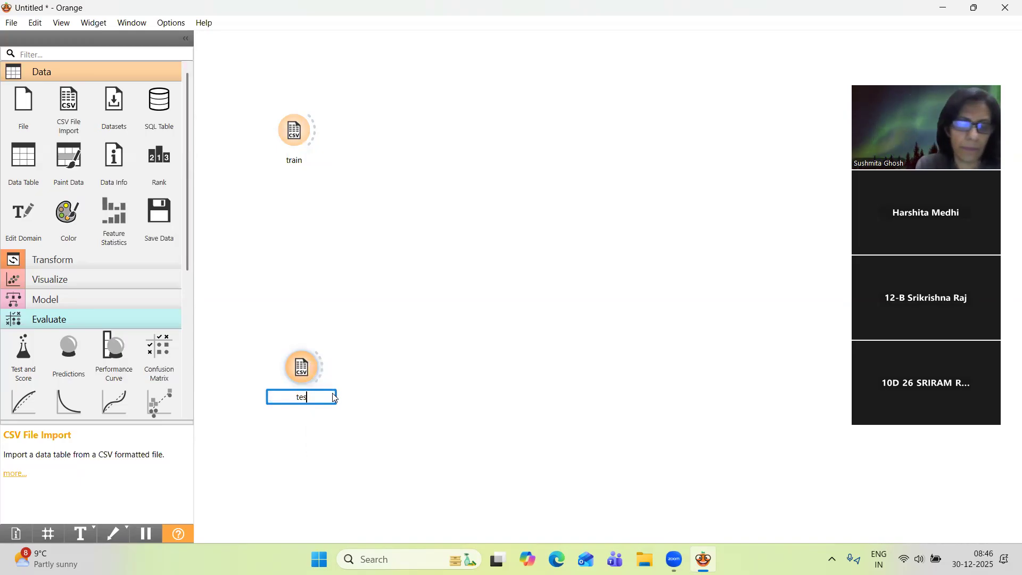
{"action": "left_click", "coordinate": [471, 322]}
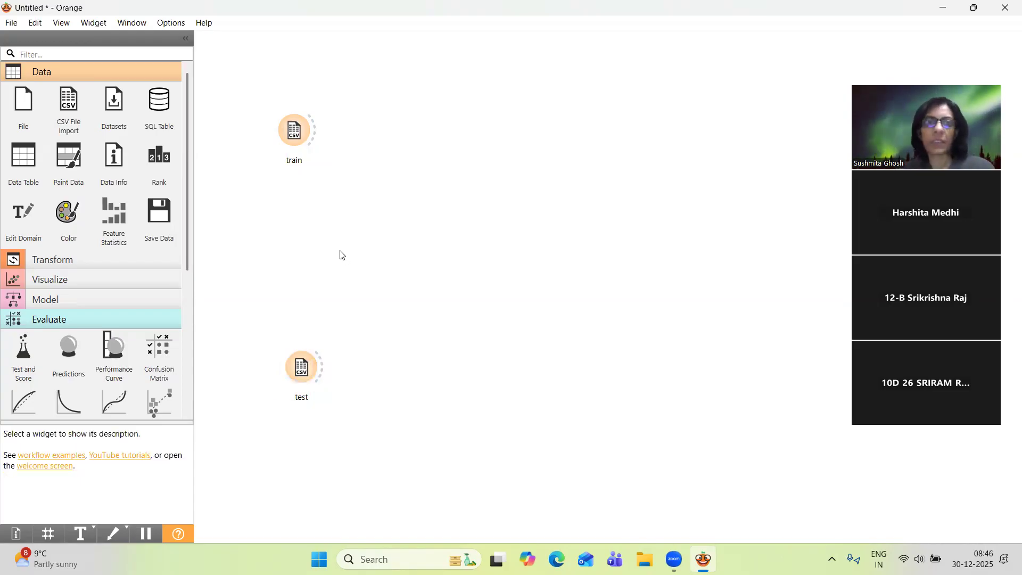
- Load USA_Housing train from the Downloads folder into the train widget with the default import options, and close its window
{"action": "left_click", "coordinate": [296, 145]}
{"action": "double_click", "coordinate": [296, 144]}
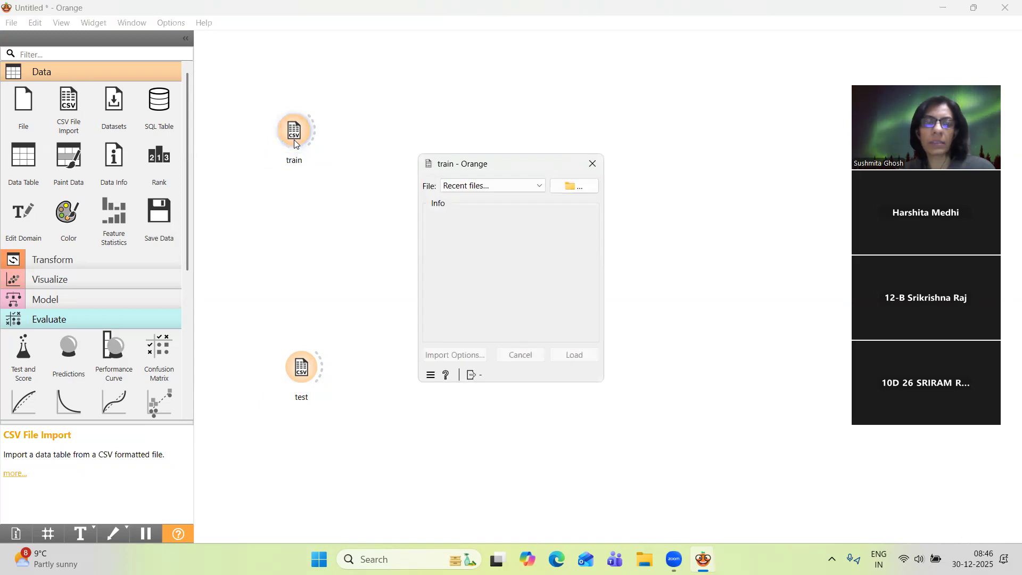
{"action": "left_click", "coordinate": [584, 190]}
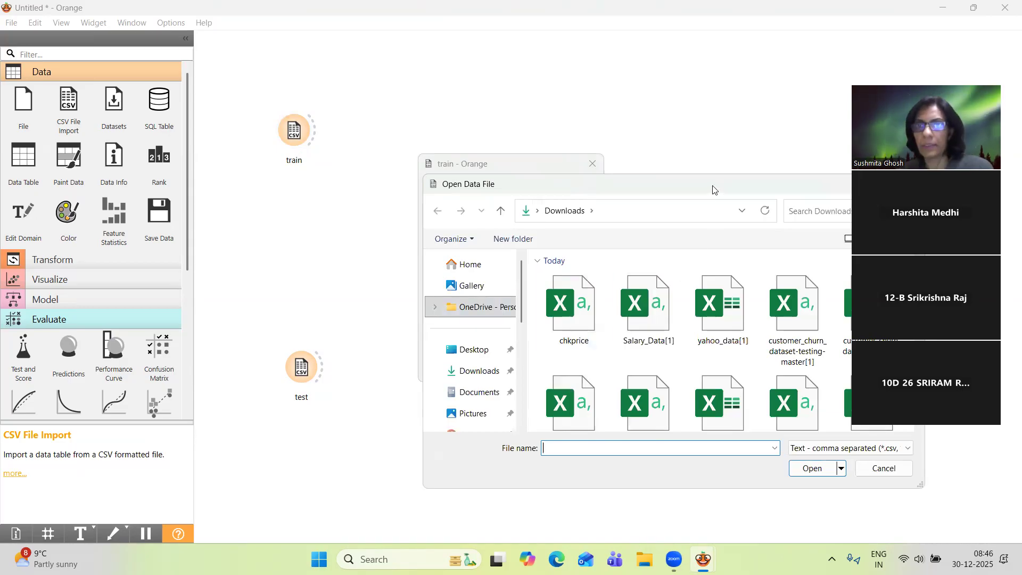
{"action": "left_click_drag", "start_coordinate": [713, 190], "coordinate": [469, 112]}
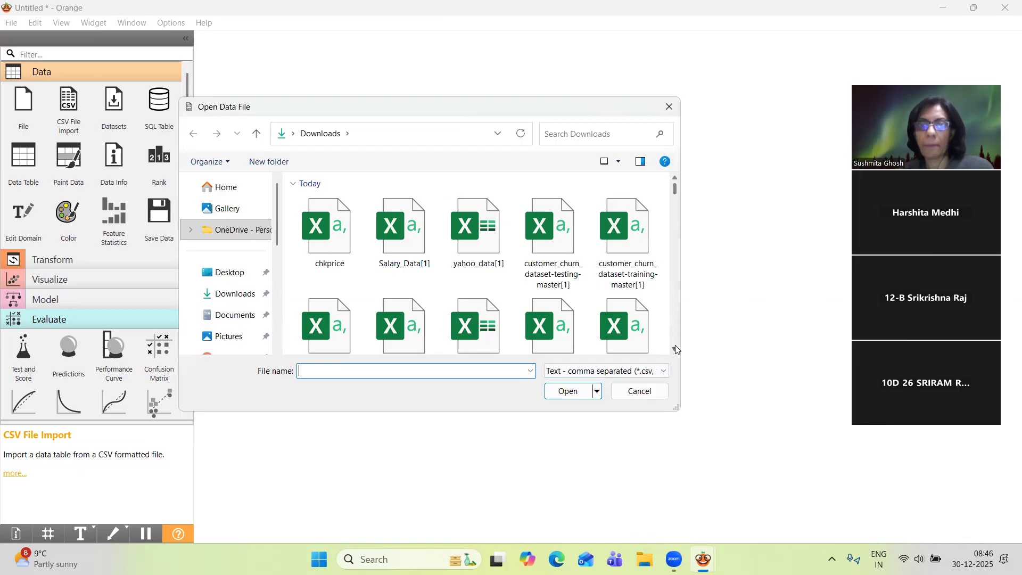
{"action": "scroll", "coordinate": [674, 345], "scroll_direction": "down", "scroll_amount": 5}
{"action": "scroll", "coordinate": [676, 349], "scroll_direction": "down", "scroll_amount": 2}
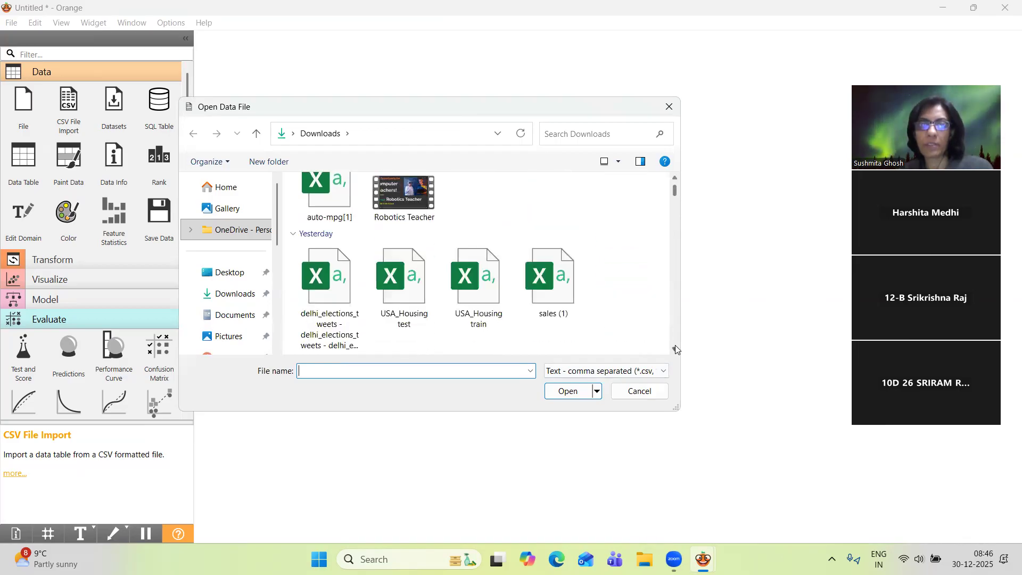
{"action": "left_click", "coordinate": [490, 284]}
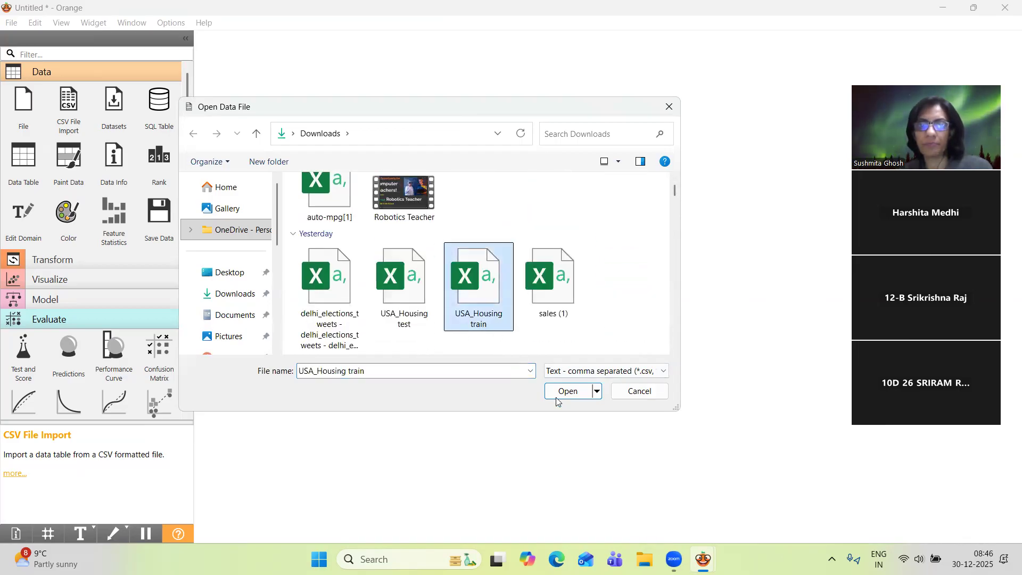
{"action": "left_click", "coordinate": [568, 391]}
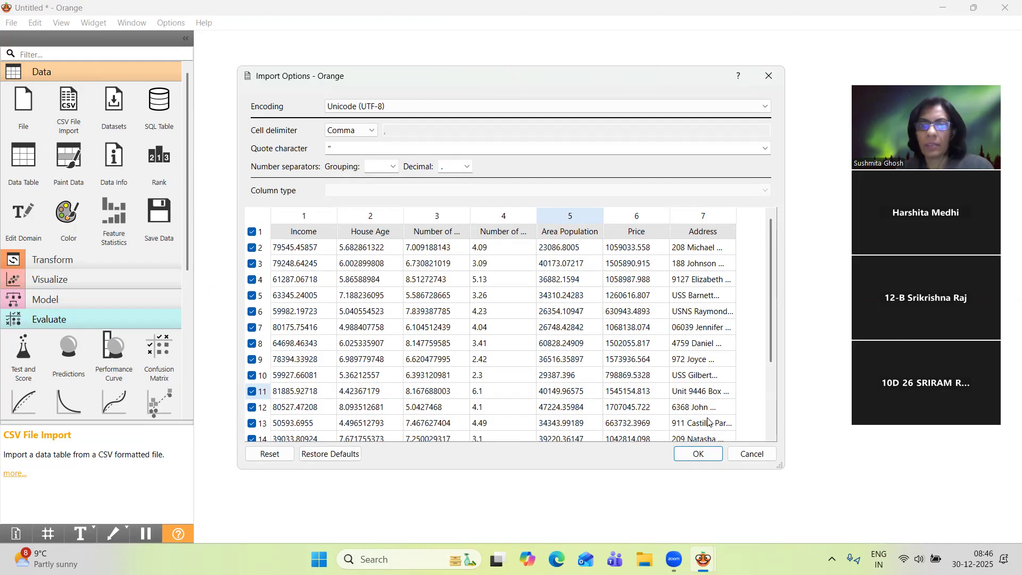
{"action": "left_click", "coordinate": [694, 459]}
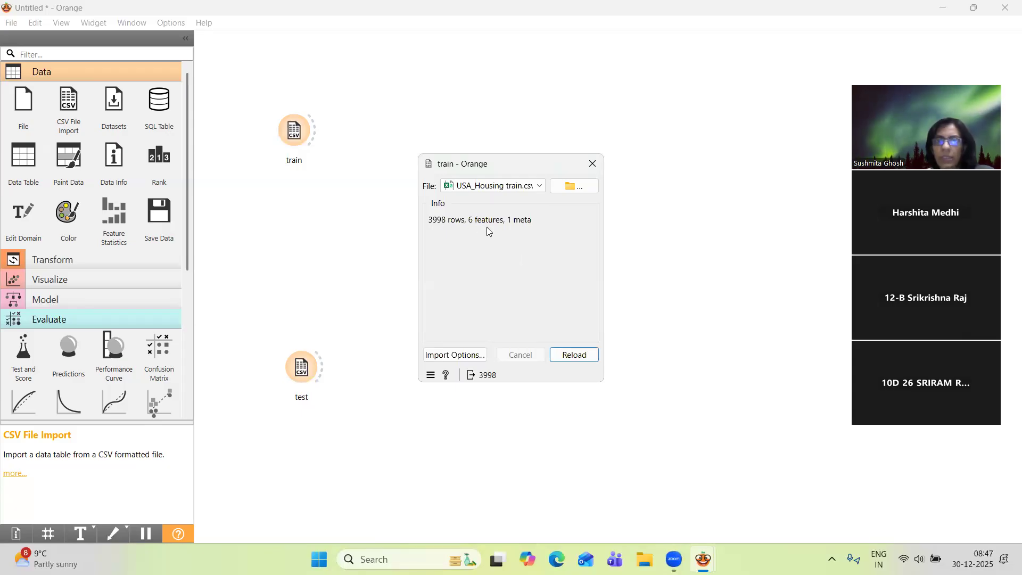
{"action": "left_click", "coordinate": [592, 165]}
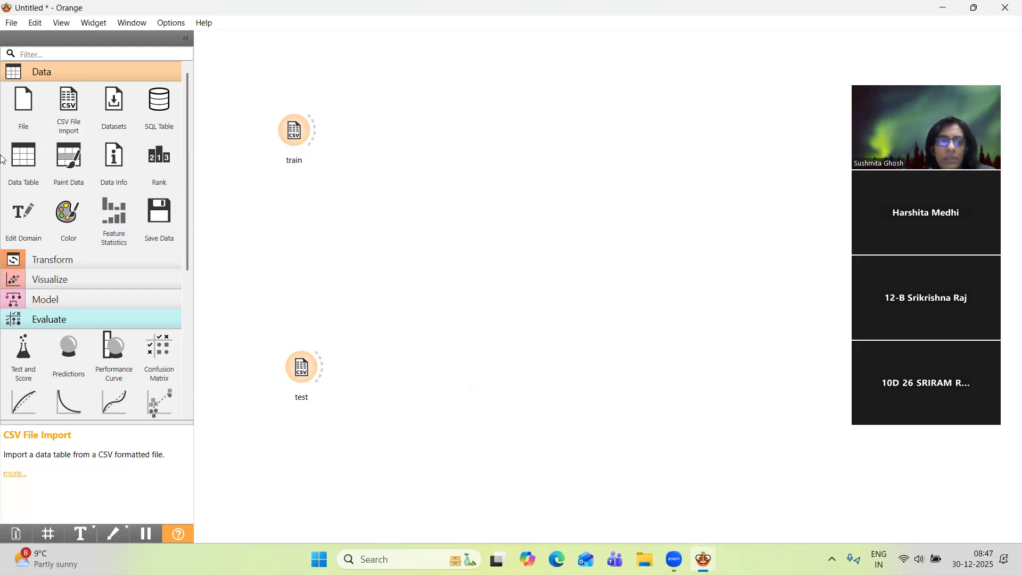
- Add a Data Table widget above and beside train, connect train to it, and view the training records
{"action": "left_click", "coordinate": [25, 167]}
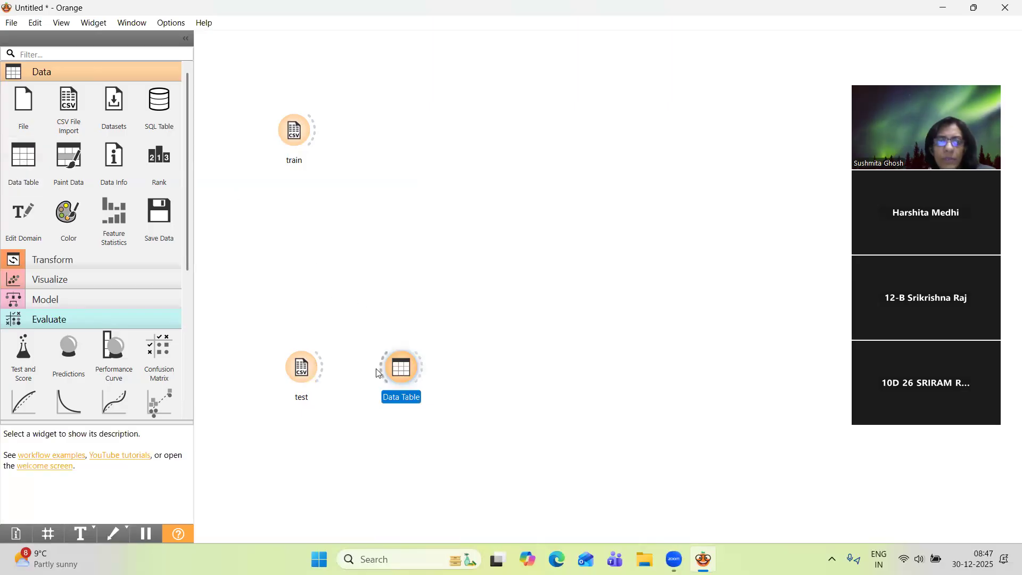
{"action": "left_click_drag", "start_coordinate": [404, 368], "coordinate": [397, 84]}
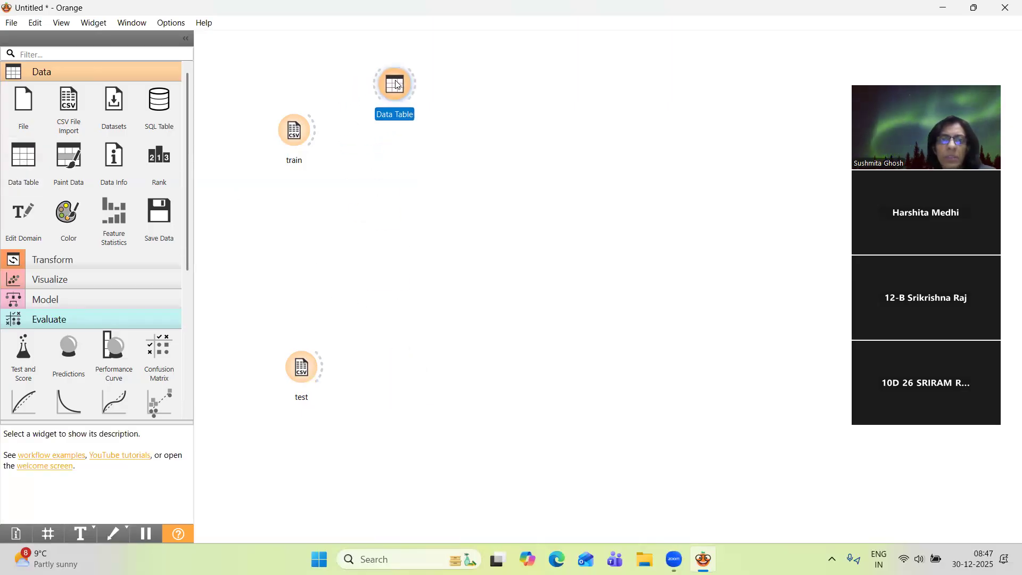
{"action": "mouse_move", "coordinate": [315, 131]}
{"action": "left_mouse_down"}
{"action": "mouse_move", "coordinate": [375, 79]}
{"action": "mouse_move", "coordinate": [389, 83]}
{"action": "left_mouse_up"}
{"action": "double_click", "coordinate": [389, 83]}
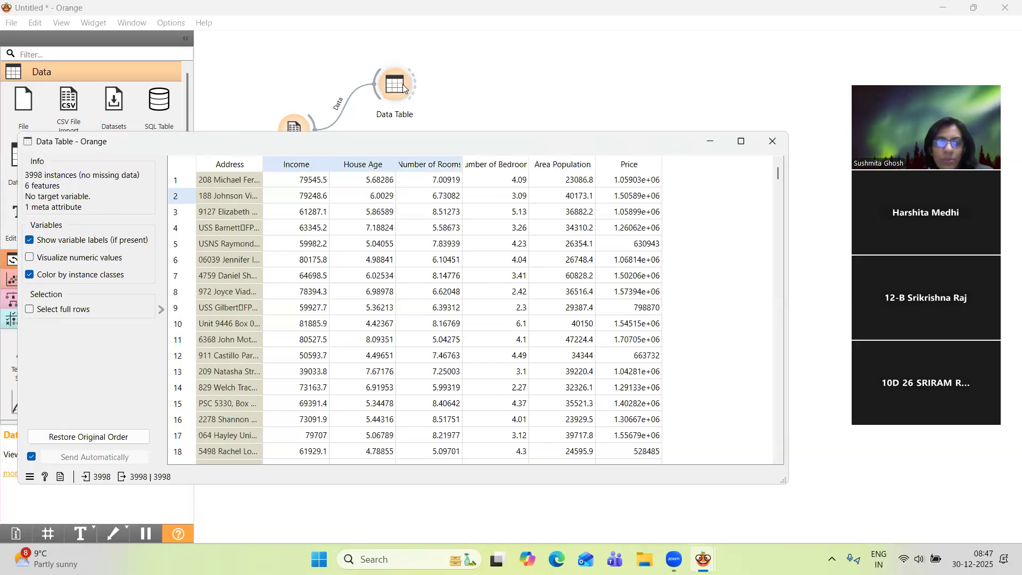
{"action": "left_click", "coordinate": [772, 140]}
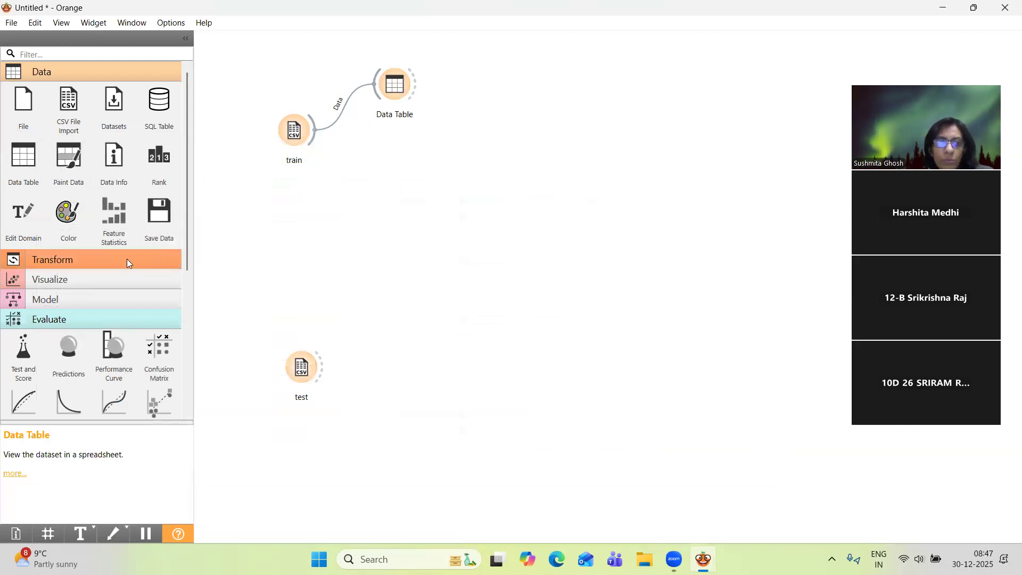
- Add a Select Columns widget below the Data Table, connected to train, and open its column assignments
{"action": "left_click", "coordinate": [122, 72]}
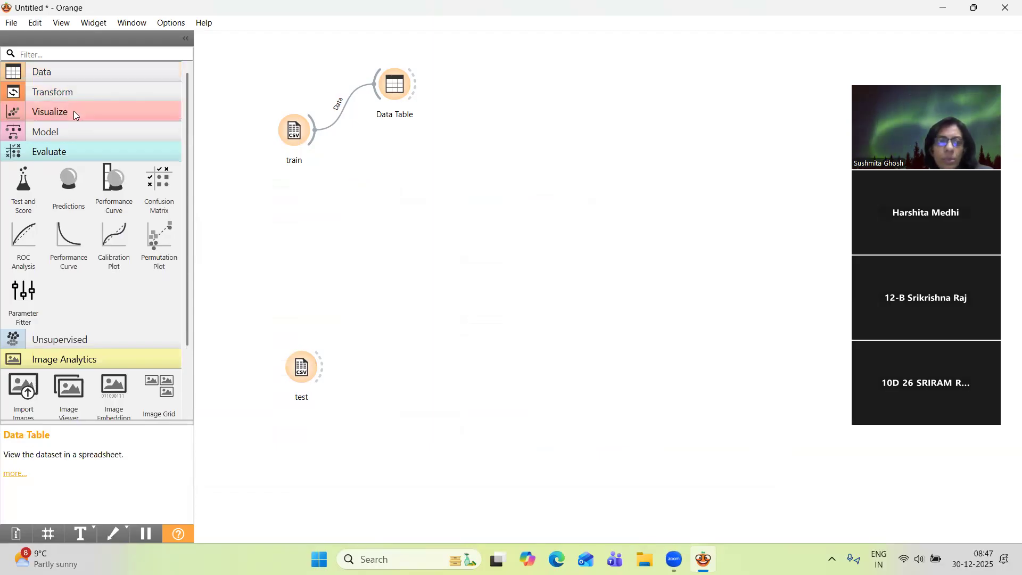
{"action": "left_click", "coordinate": [114, 88]}
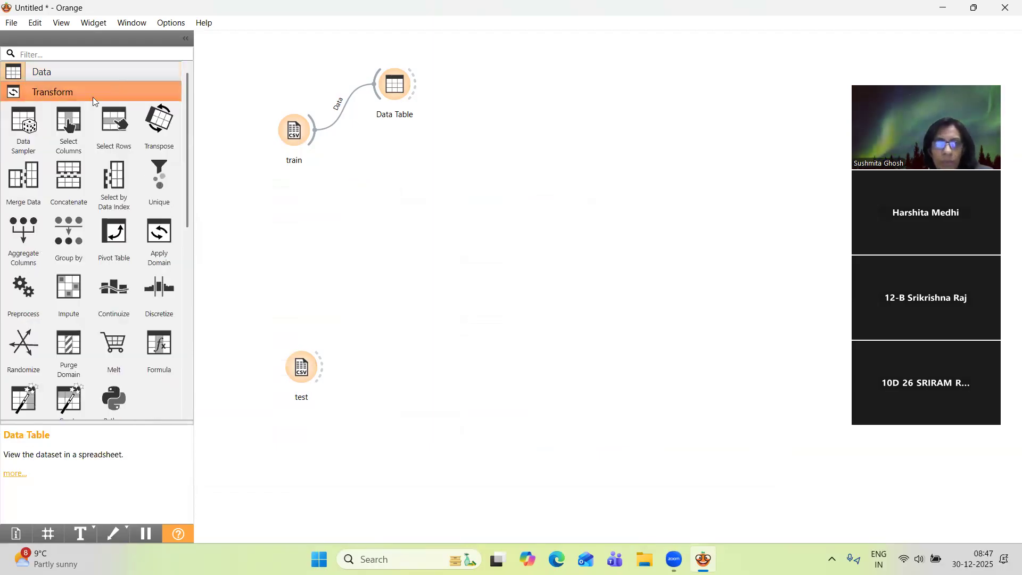
{"action": "left_click", "coordinate": [71, 124]}
{"action": "left_click_drag", "start_coordinate": [496, 89], "coordinate": [394, 159]}
{"action": "left_click_drag", "start_coordinate": [316, 130], "coordinate": [374, 158]}
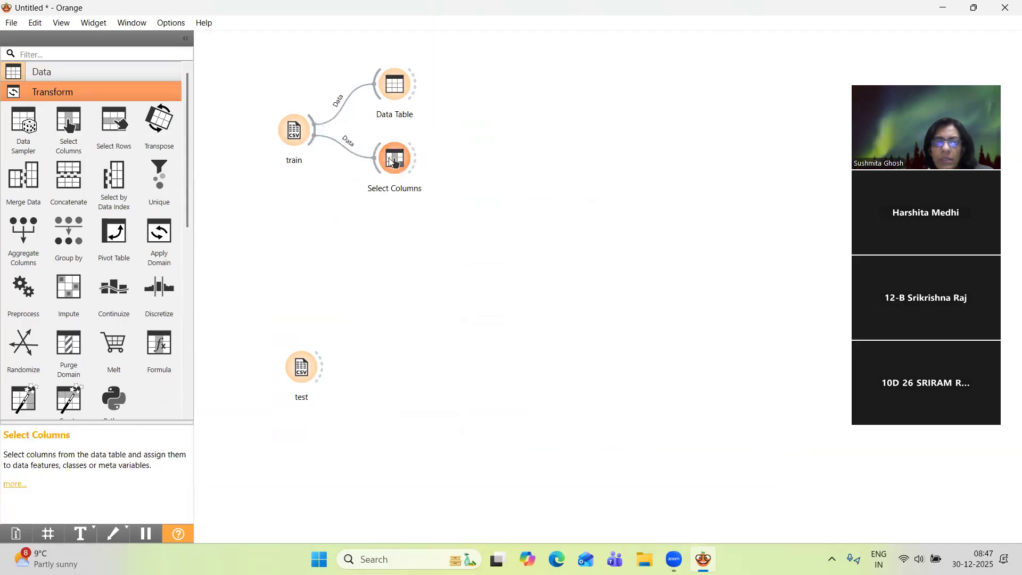
{"action": "left_click", "coordinate": [395, 162]}
{"action": "double_click", "coordinate": [394, 163]}
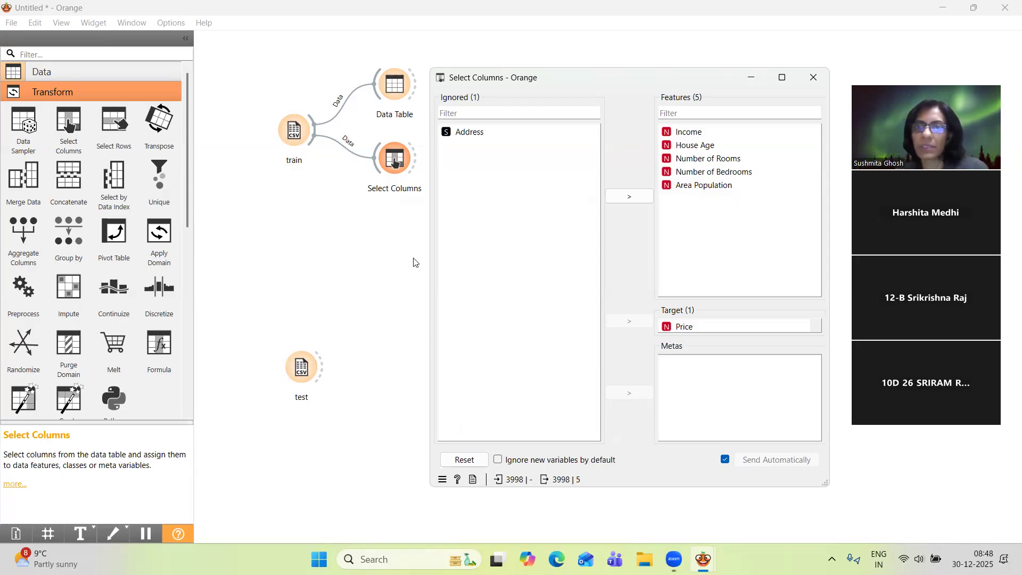
- Close the column assignments and add a Linear Regression widget to the right of Select Columns with some space between them
{"action": "left_click", "coordinate": [813, 78]}
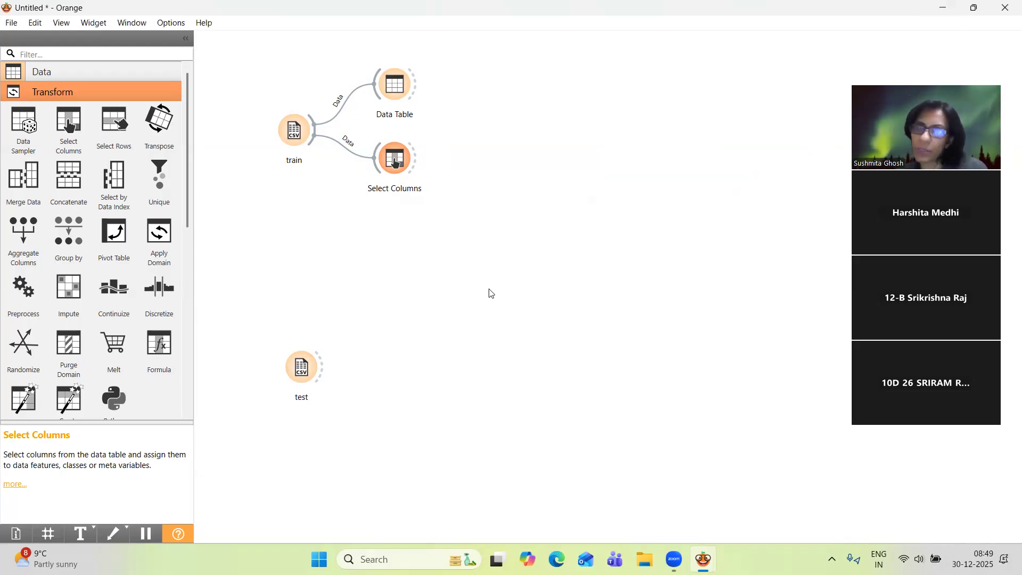
{"action": "left_click", "coordinate": [135, 90]}
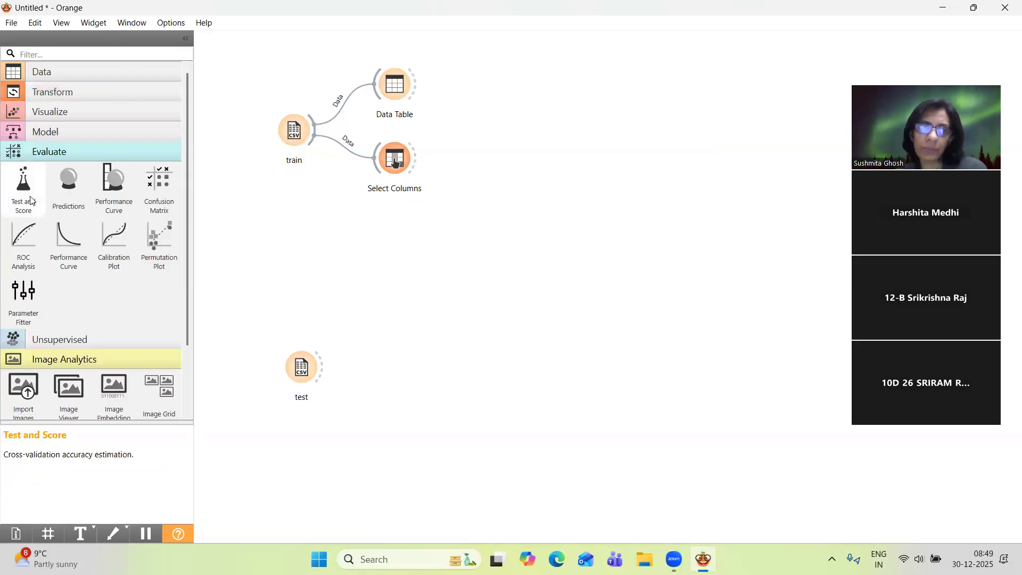
{"action": "left_click", "coordinate": [98, 131]}
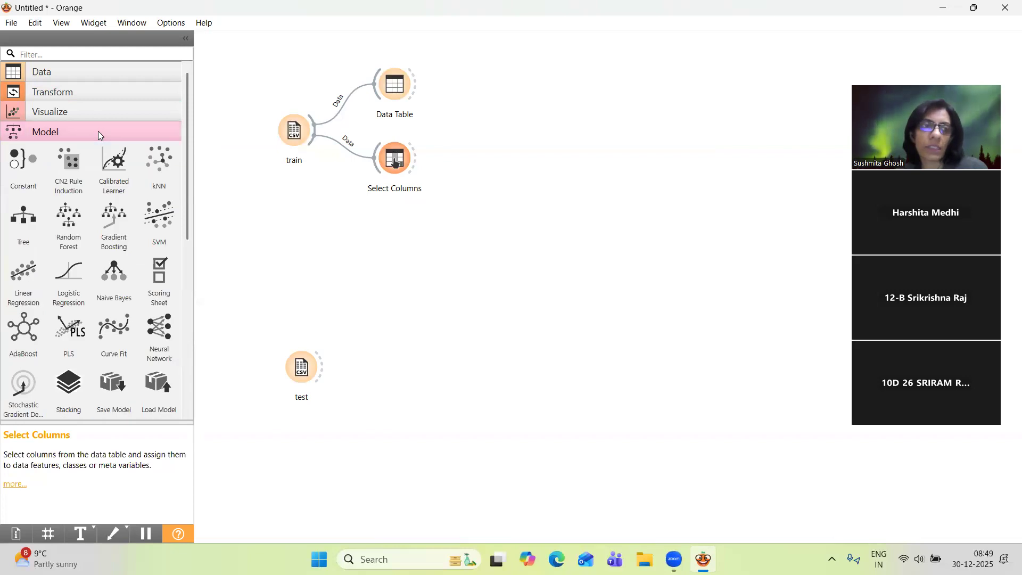
{"action": "left_click", "coordinate": [29, 283]}
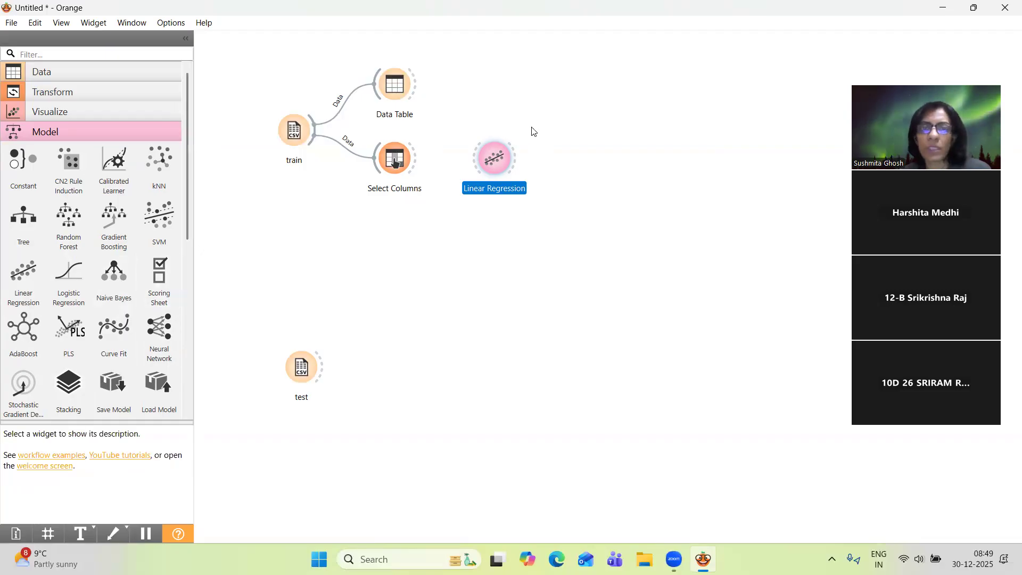
{"action": "left_click_drag", "start_coordinate": [504, 160], "coordinate": [578, 177]}
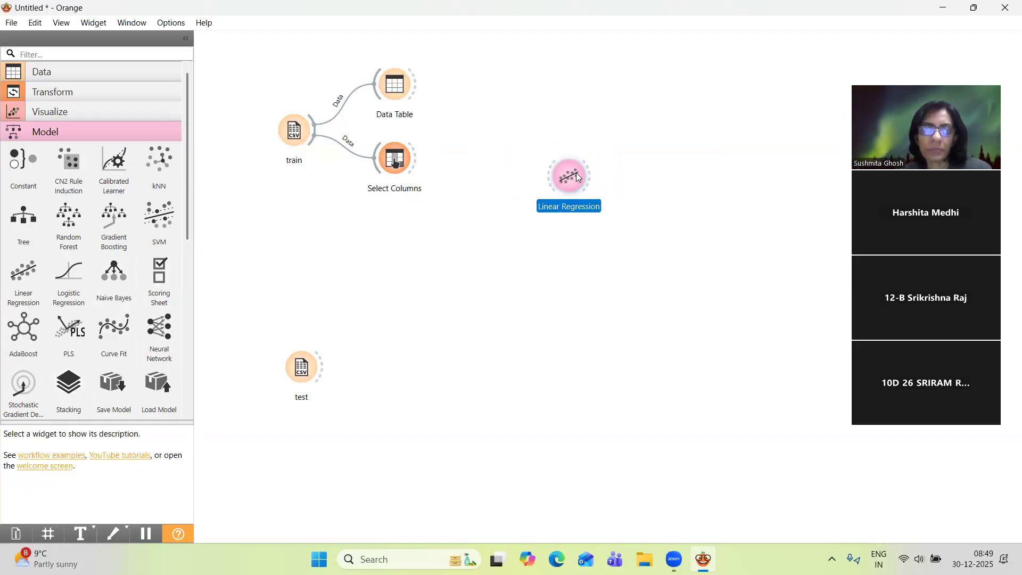
- Add a Test and Score widget beside Linear Regression, and connect both Select Columns and Linear Regression to it
{"action": "left_click", "coordinate": [58, 133]}
{"action": "left_click", "coordinate": [21, 206]}
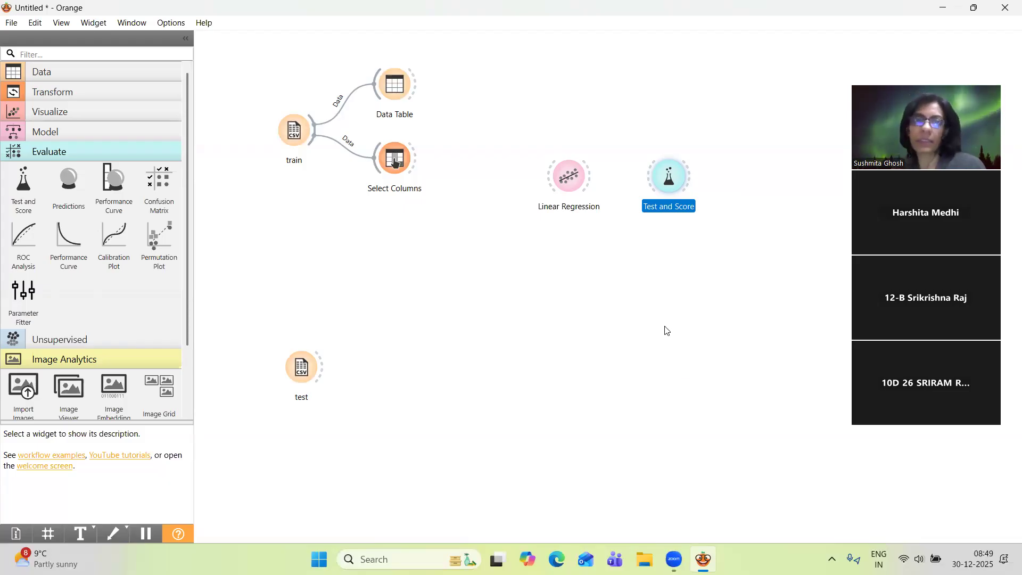
{"action": "left_click_drag", "start_coordinate": [417, 165], "coordinate": [645, 162]}
{"action": "left_click_drag", "start_coordinate": [568, 176], "coordinate": [662, 175]}
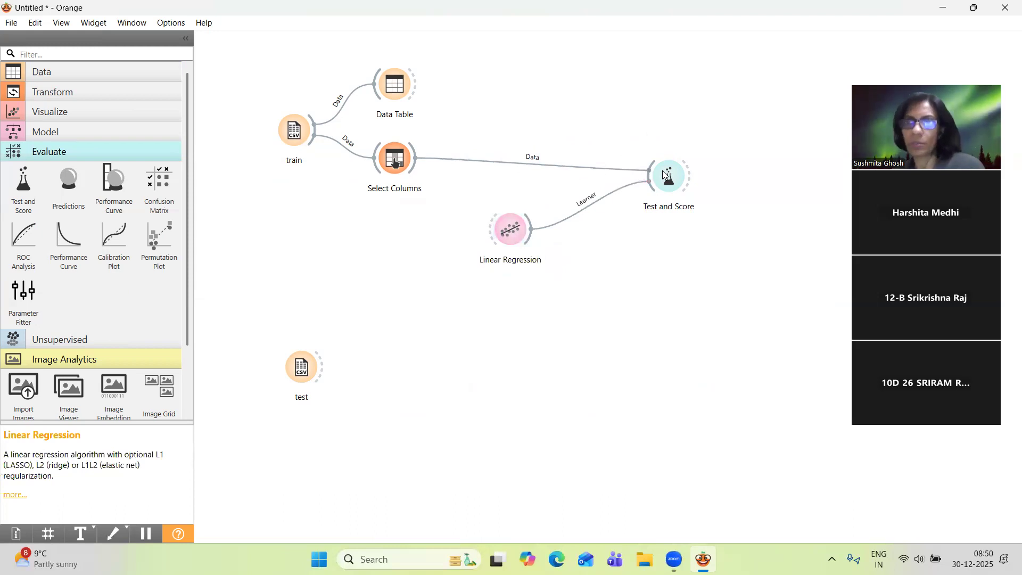
- Examine the cross-validation error and R2 scores for Linear Regression in Test and Score, and close its window
{"action": "double_click", "coordinate": [664, 175]}
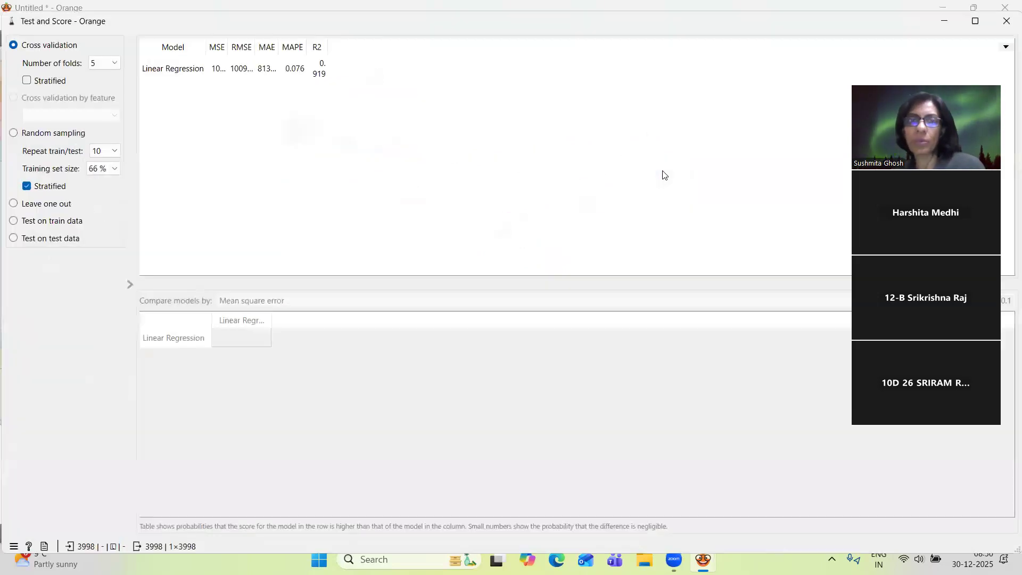
{"action": "left_click", "coordinate": [138, 6]}
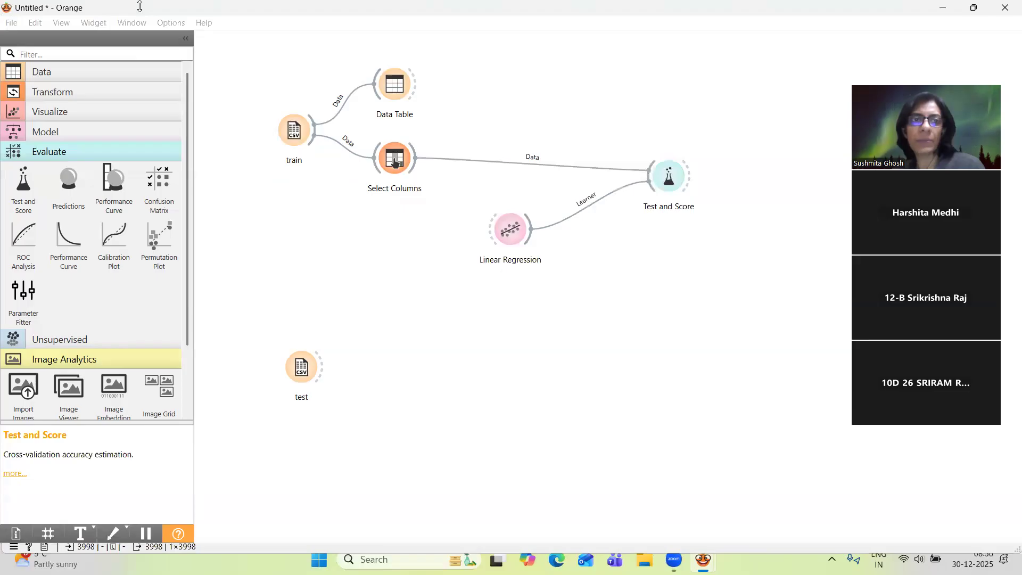
{"action": "double_click", "coordinate": [140, 6]}
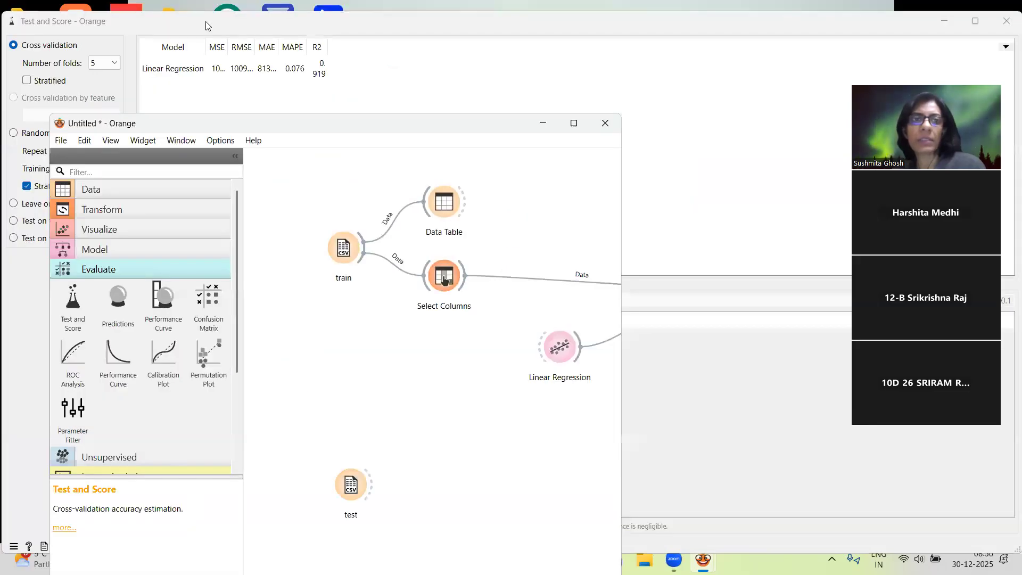
{"action": "left_click", "coordinate": [205, 25]}
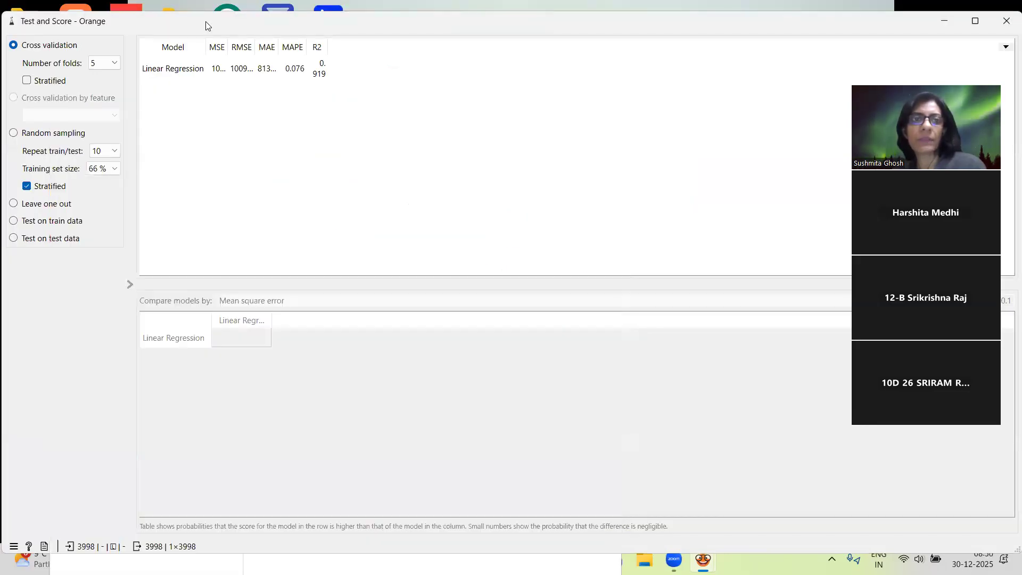
{"action": "double_click", "coordinate": [206, 22]}
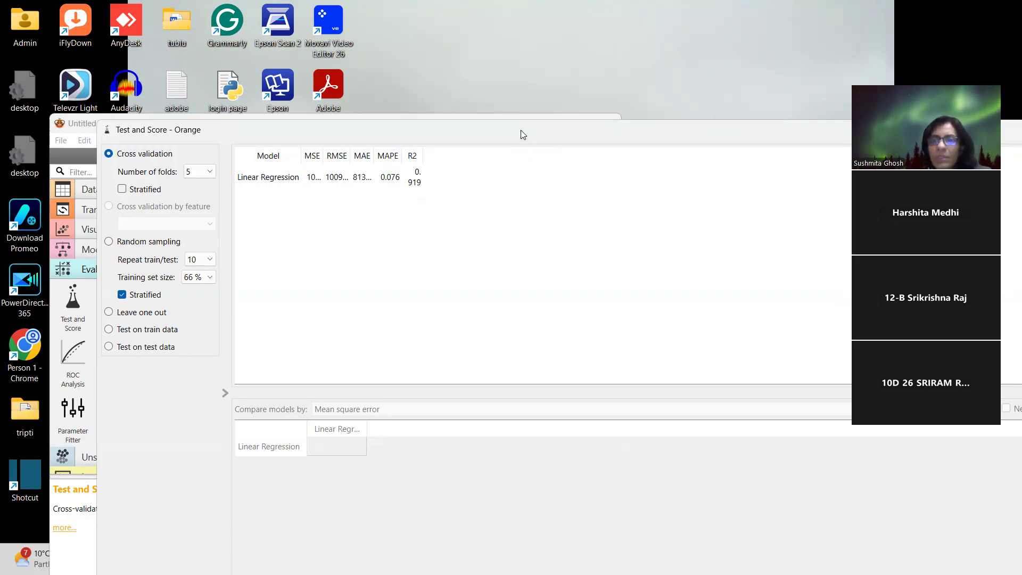
{"action": "left_click_drag", "start_coordinate": [520, 129], "coordinate": [252, 178]}
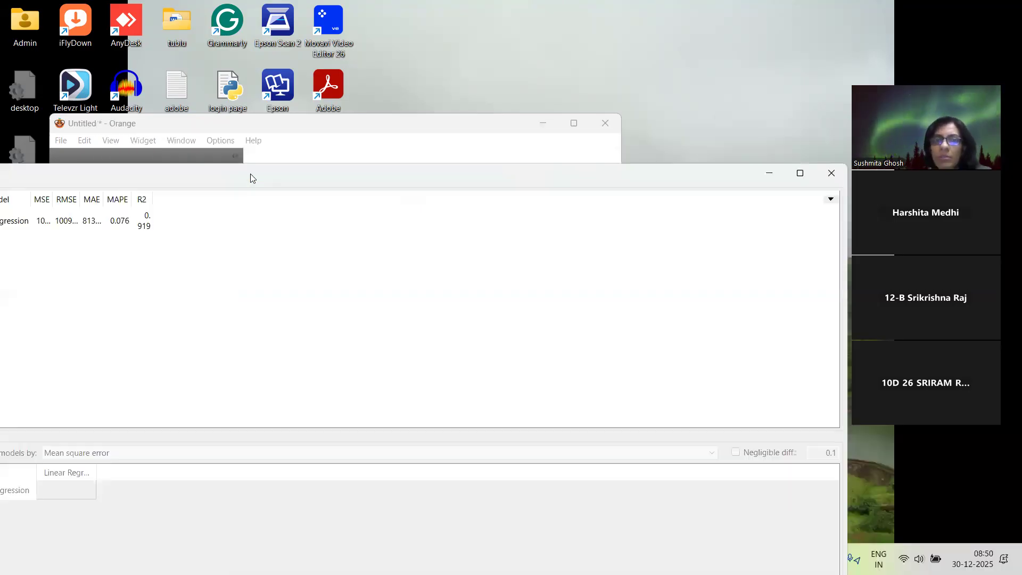
{"action": "left_click", "coordinate": [831, 174]}
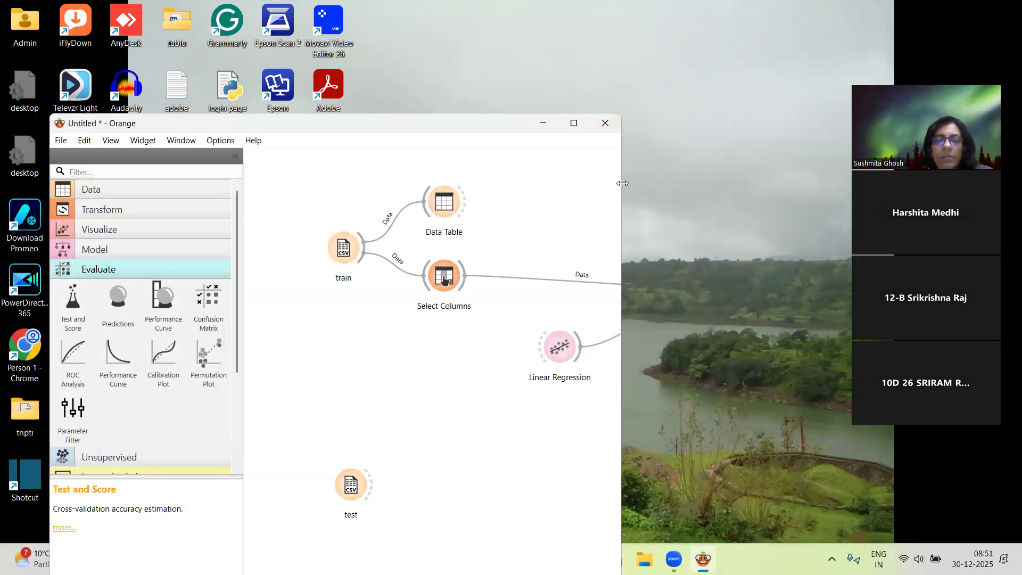
- Widen and raise the workflow window until all widgets are visible, and move Test and Score closer to Select Columns
{"action": "left_click_drag", "start_coordinate": [620, 183], "coordinate": [791, 198]}
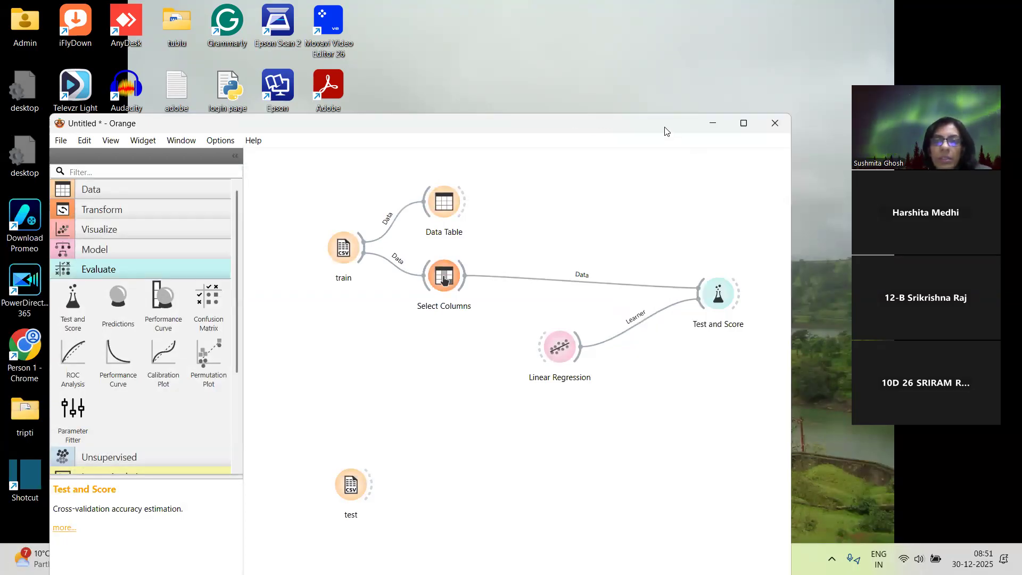
{"action": "left_click_drag", "start_coordinate": [665, 131], "coordinate": [679, 69]}
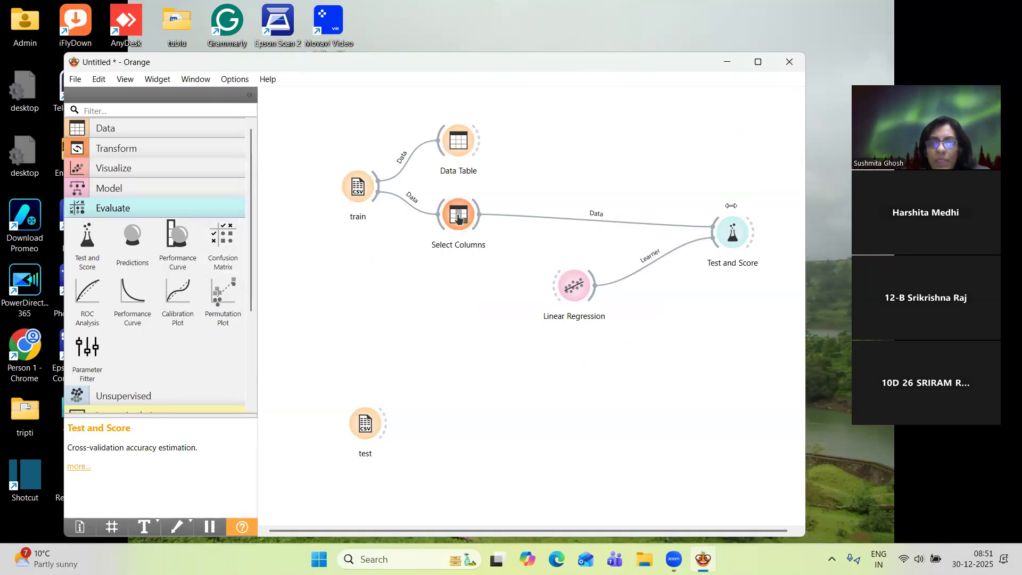
{"action": "left_click_drag", "start_coordinate": [738, 235], "coordinate": [658, 215]}
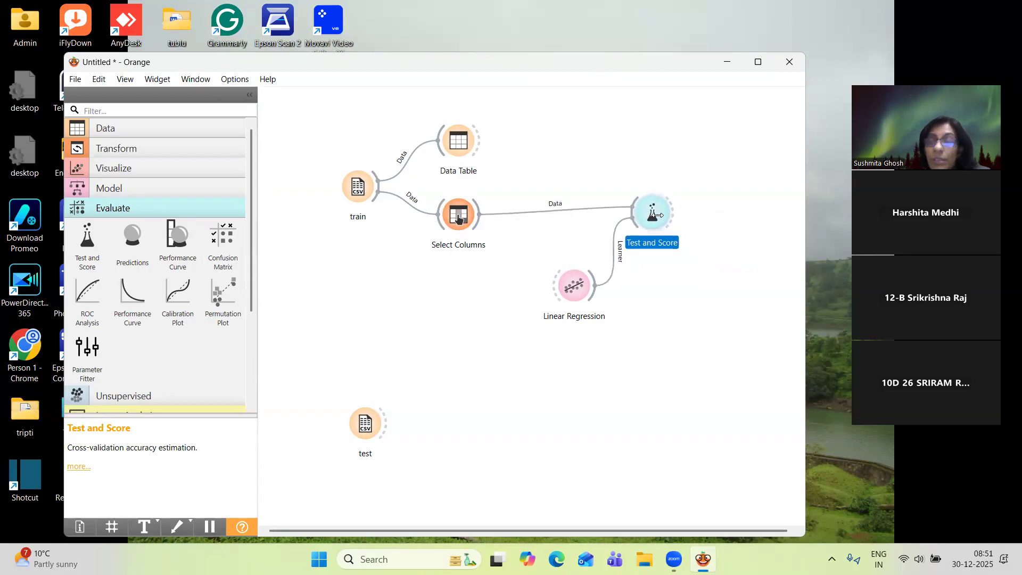
- Try a Confusion Matrix widget on the evaluation results from Test and Score, and delete it
{"action": "left_click", "coordinate": [220, 254]}
{"action": "left_click_drag", "start_coordinate": [673, 215], "coordinate": [737, 213]}
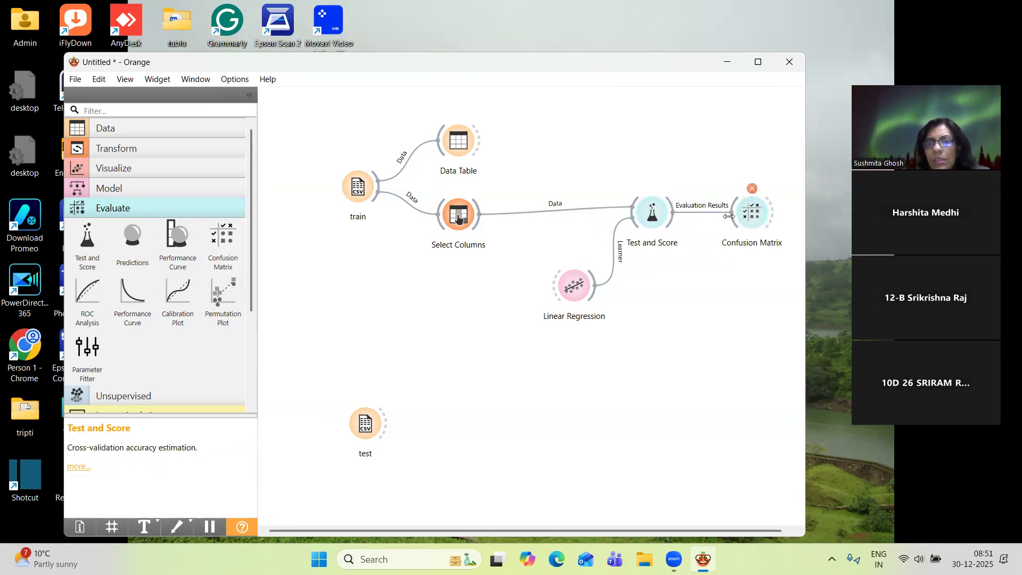
{"action": "mouse_move", "coordinate": [753, 189]}
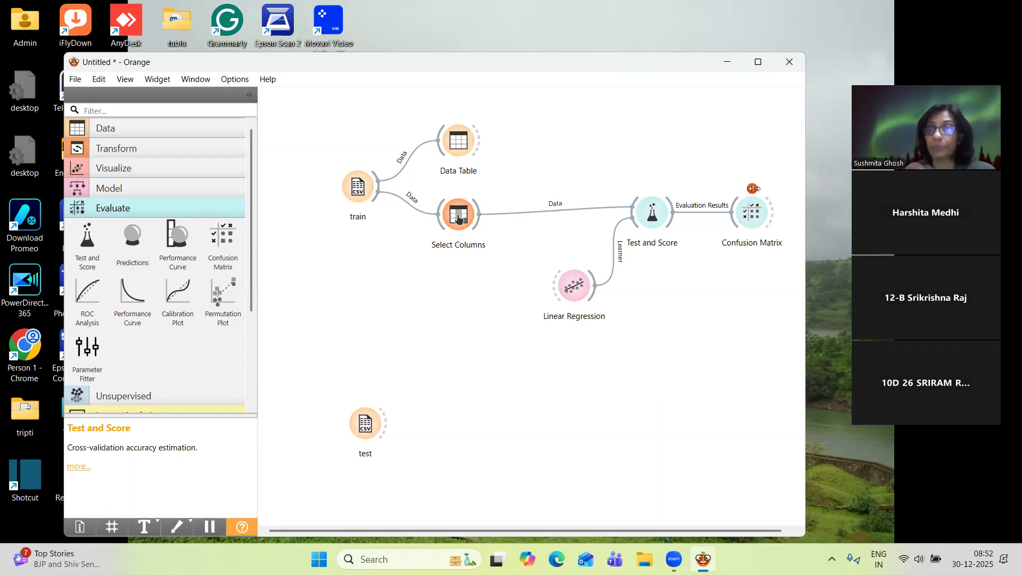
{"action": "left_click", "coordinate": [747, 217]}
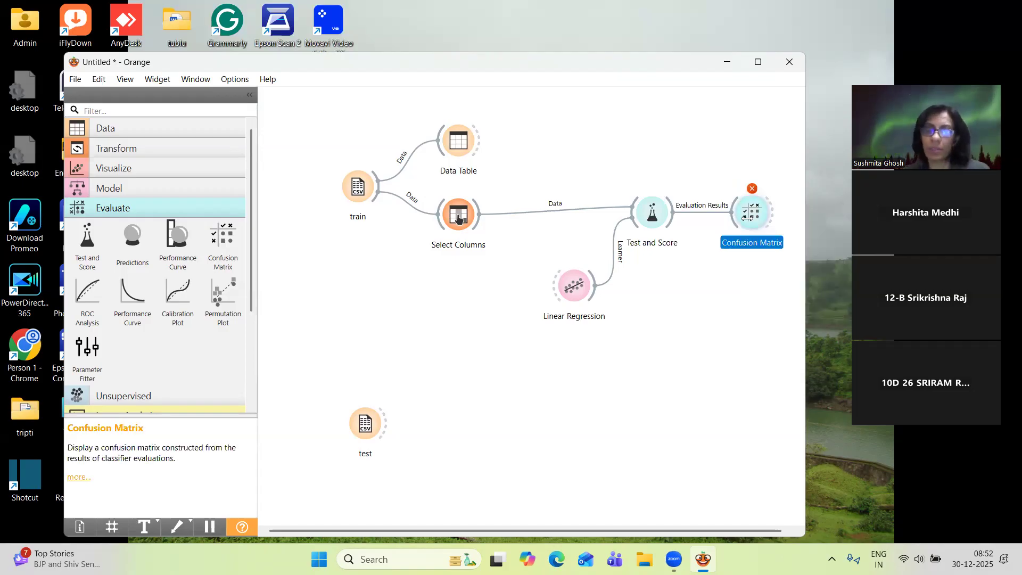
{"action": "key", "text": "Delete"}
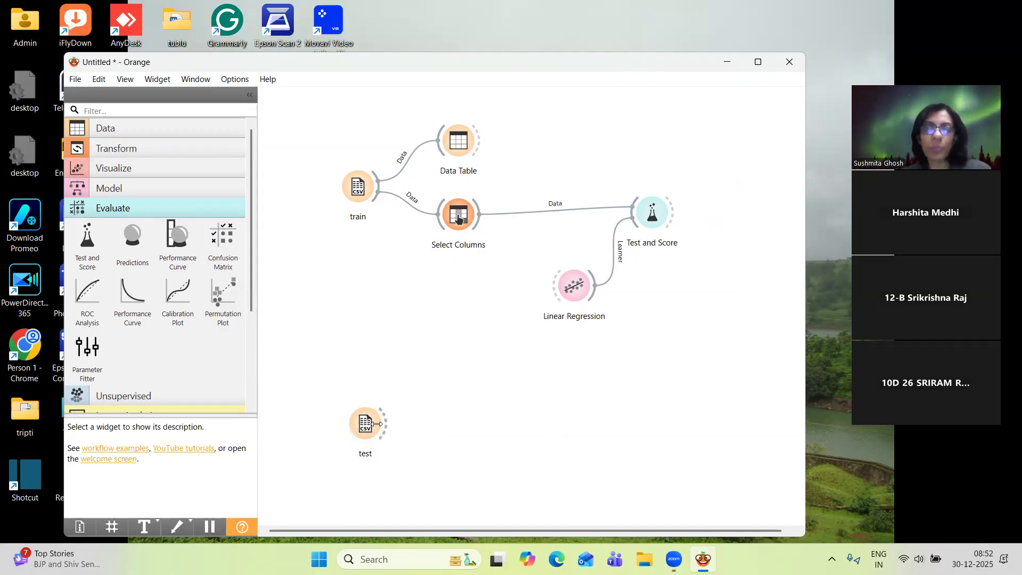
- Add a Predictions widget across from test, and load USA_Housing test from the Downloads folder into test with the default import options
{"action": "left_click_drag", "start_coordinate": [133, 239], "coordinate": [656, 421]}
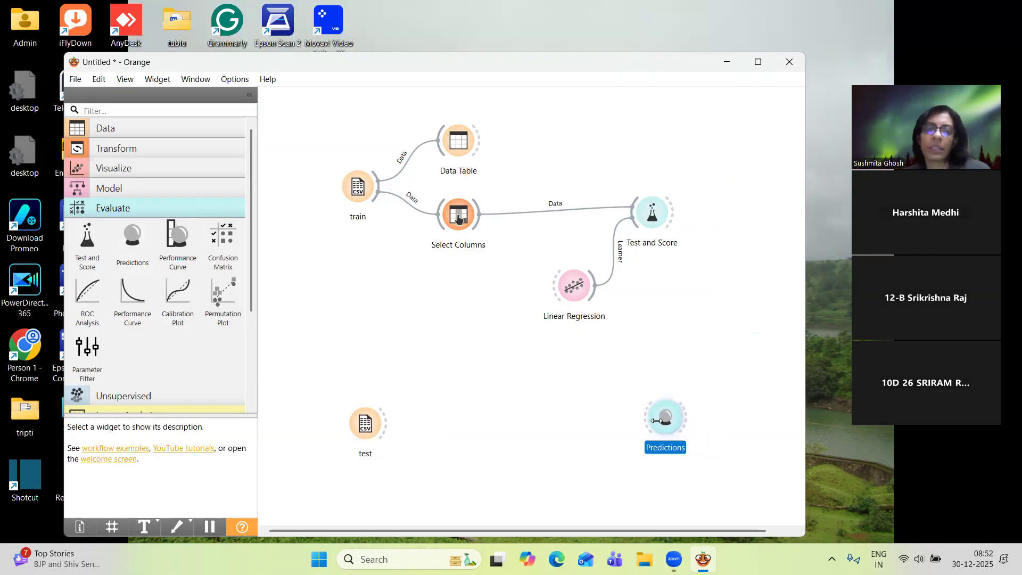
{"action": "double_click", "coordinate": [365, 424]}
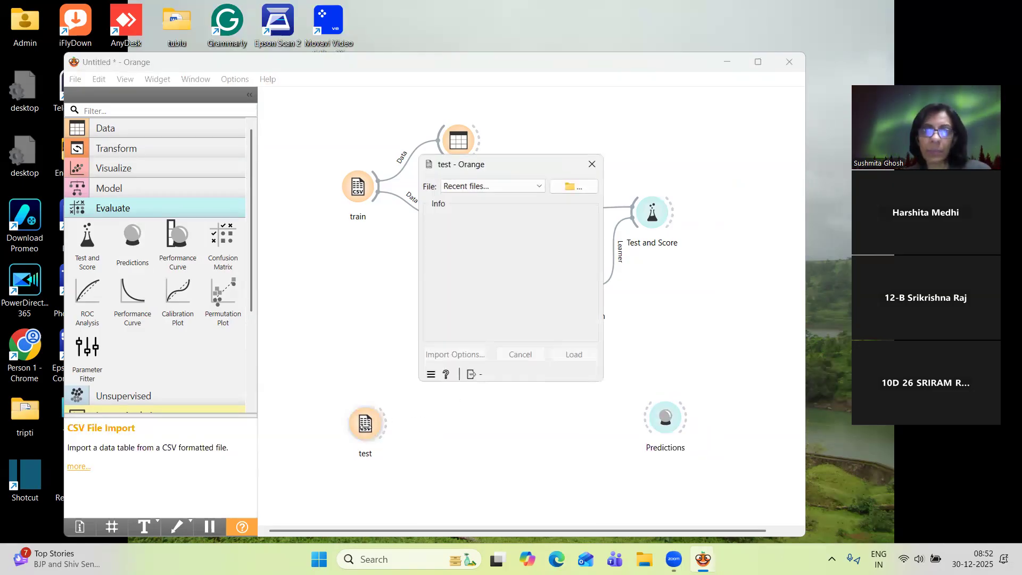
{"action": "left_click", "coordinate": [575, 189]}
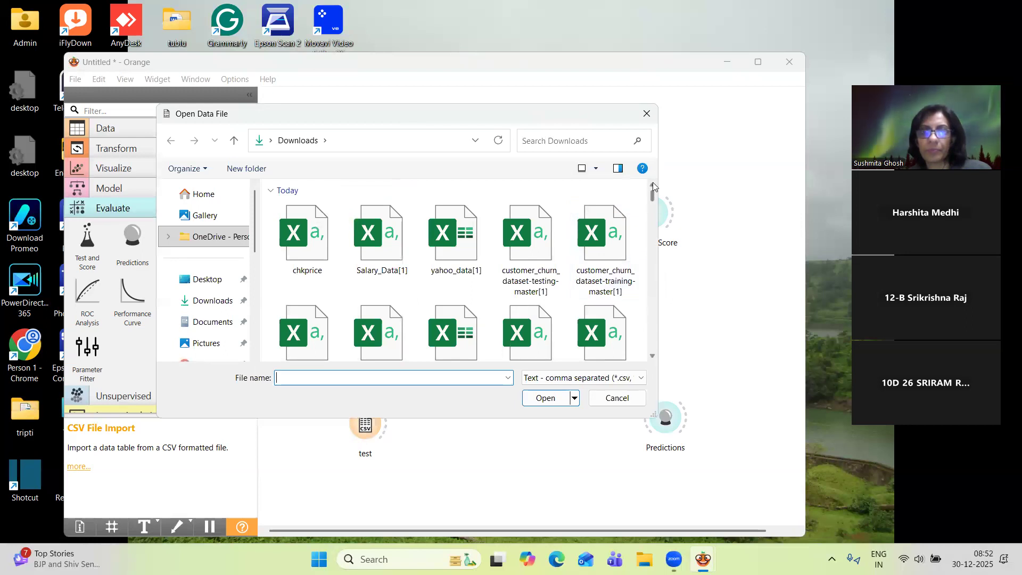
{"action": "left_click", "coordinate": [651, 355]}
{"action": "scroll", "coordinate": [653, 358], "scroll_direction": "down", "scroll_amount": 2}
{"action": "left_click", "coordinate": [389, 288]}
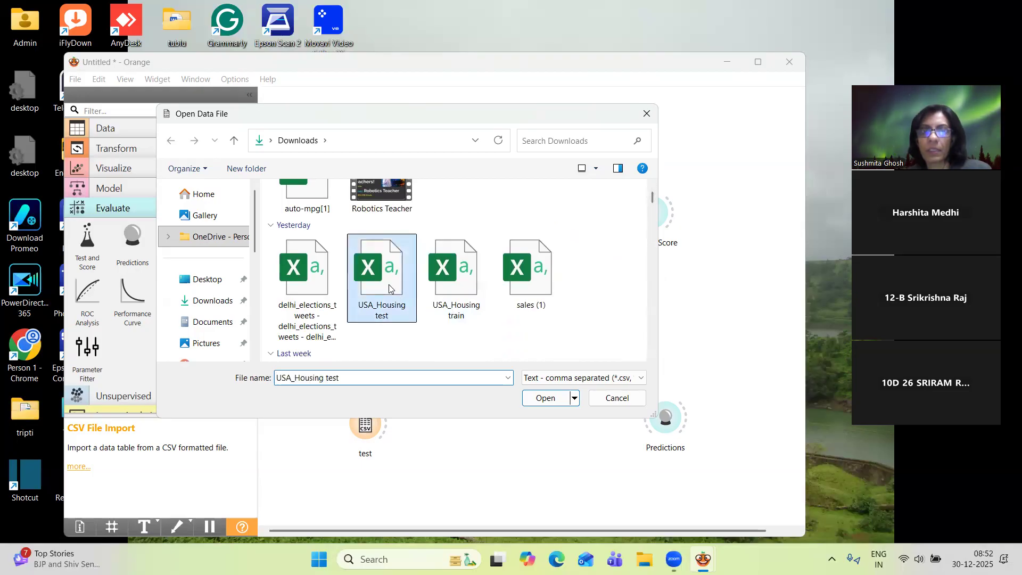
{"action": "left_click", "coordinate": [543, 399]}
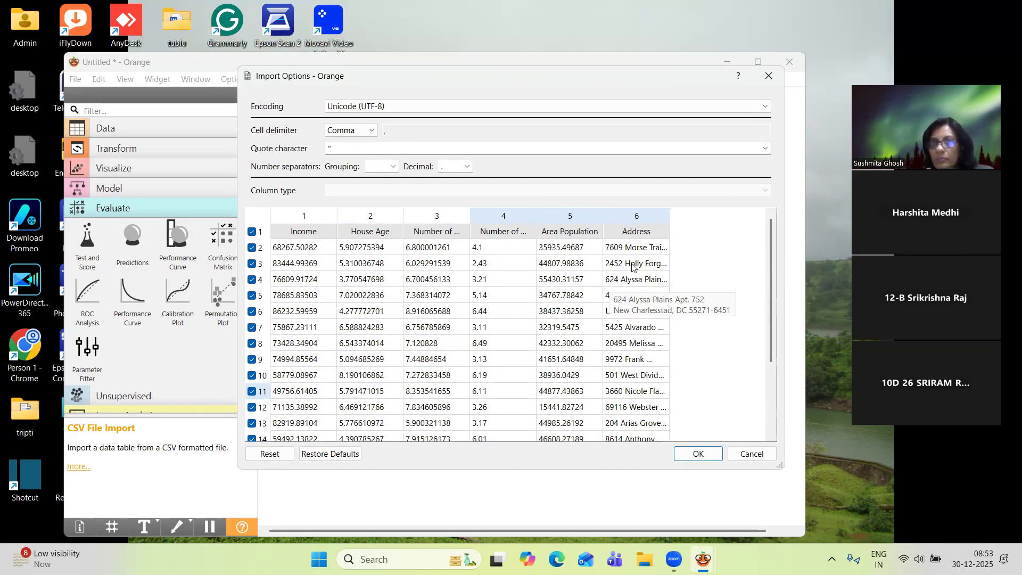
{"action": "left_click", "coordinate": [703, 458]}
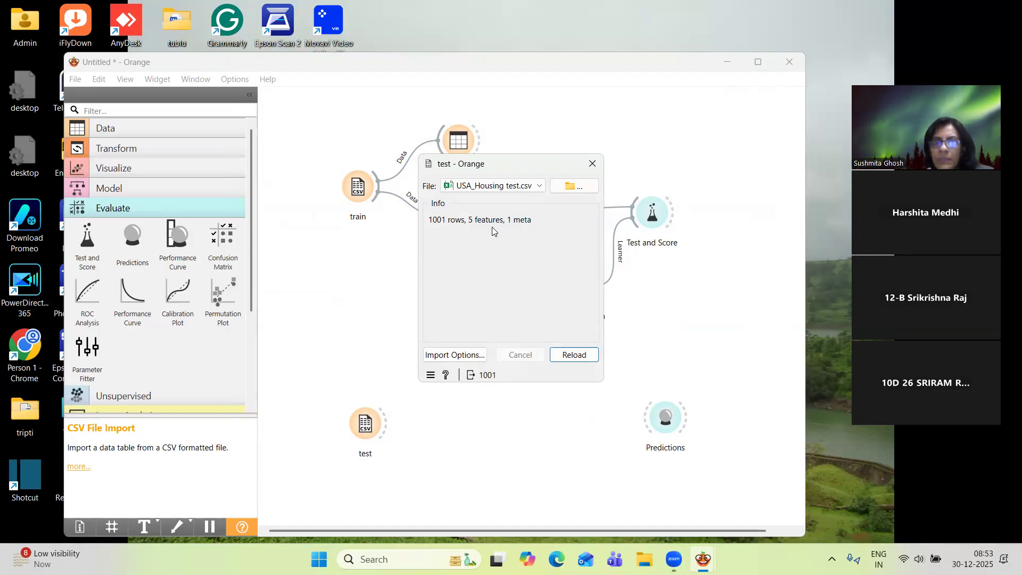
{"action": "left_click", "coordinate": [591, 165]}
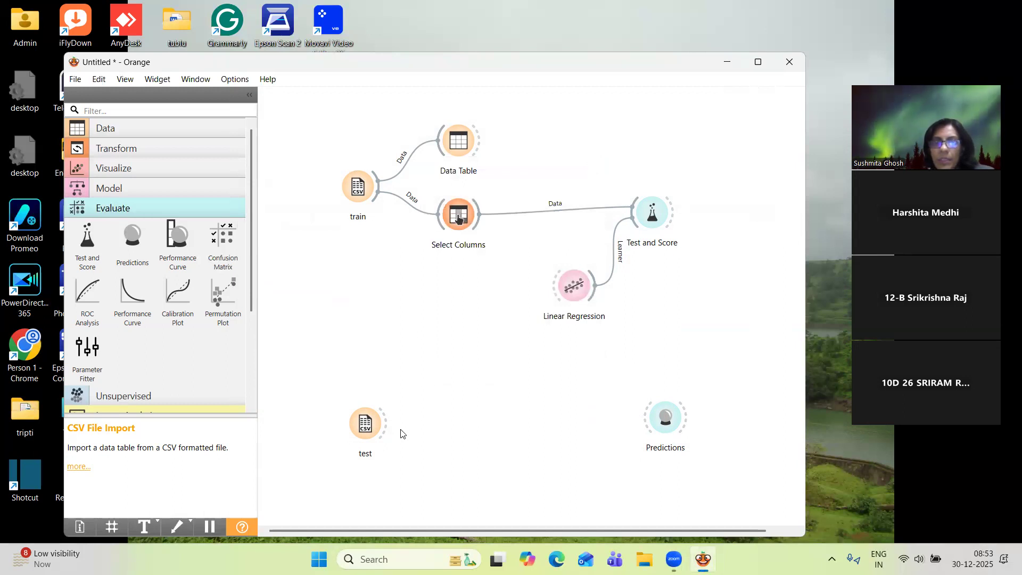
- Connect test to Predictions, and add a second Linear Regression widget in the space below Select Columns
{"action": "left_click_drag", "start_coordinate": [385, 425], "coordinate": [648, 419]}
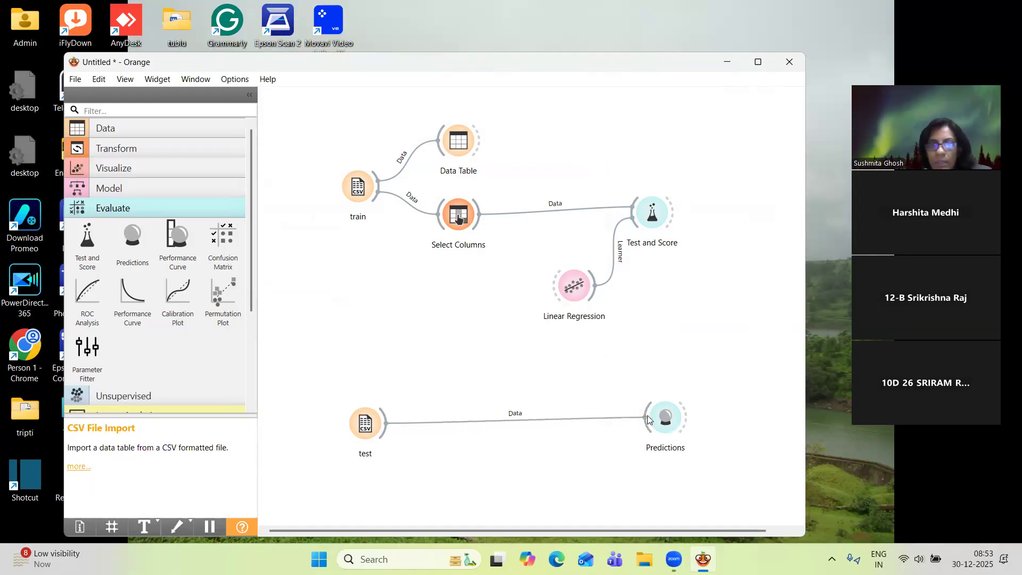
{"action": "left_click_drag", "start_coordinate": [665, 424], "coordinate": [617, 448]}
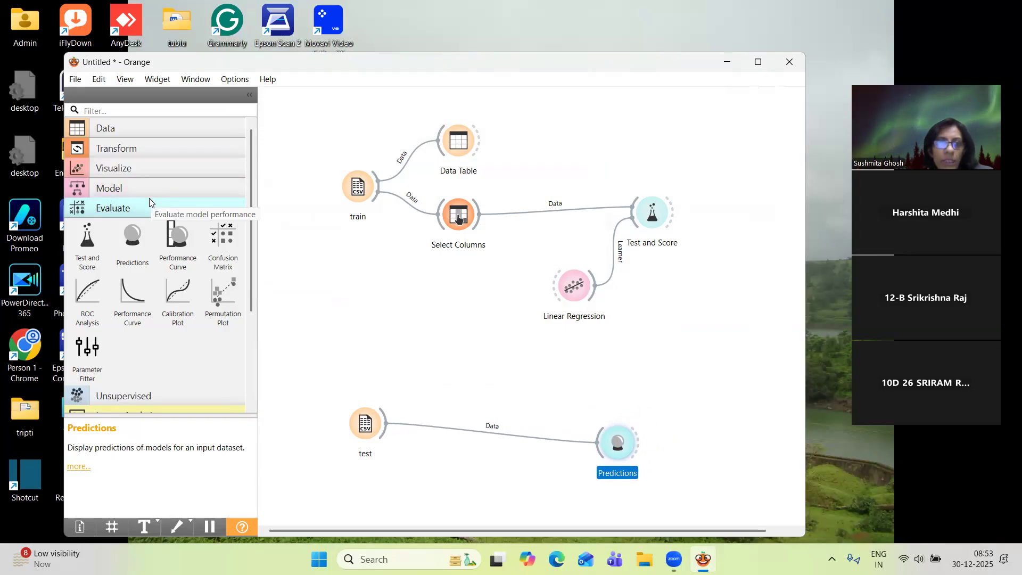
{"action": "left_click", "coordinate": [129, 183]}
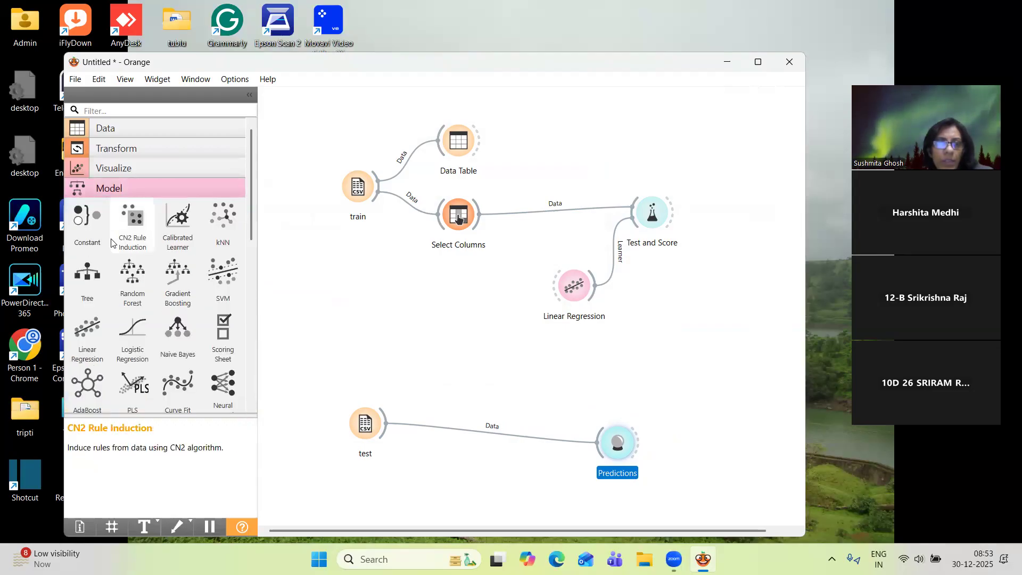
{"action": "left_click", "coordinate": [88, 346]}
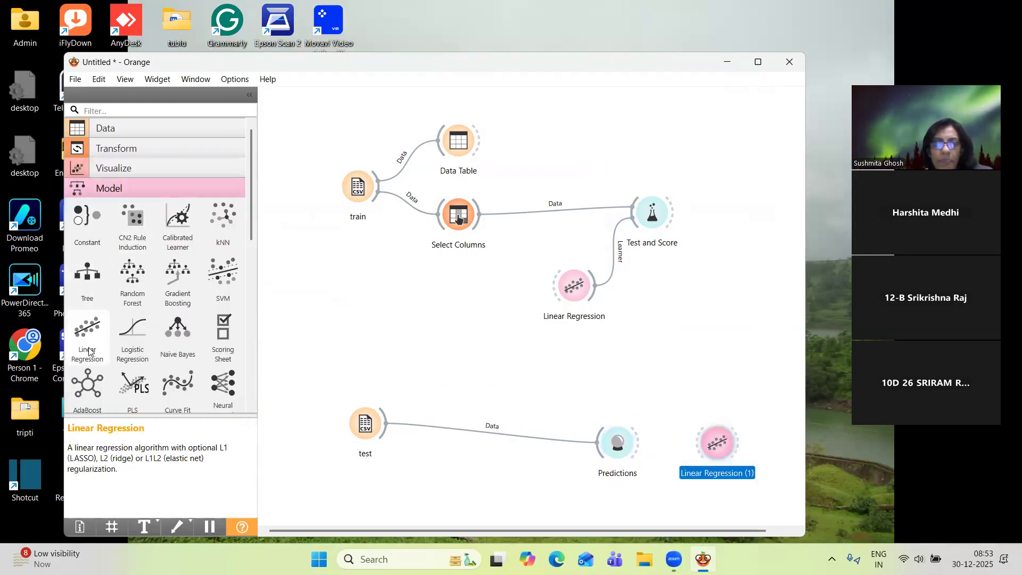
{"action": "left_click_drag", "start_coordinate": [716, 441], "coordinate": [458, 322]}
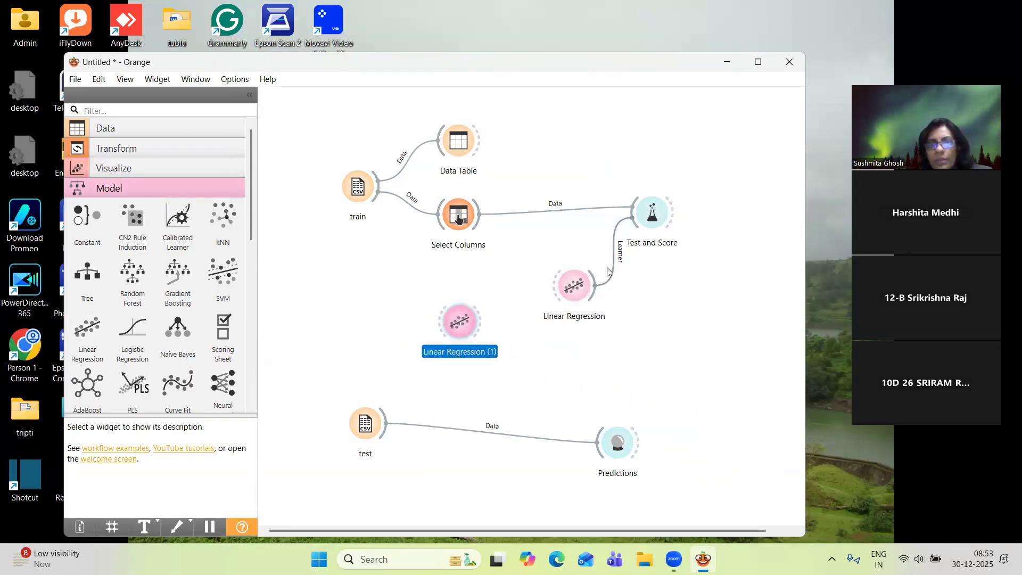
- Move Test and Score and its Linear Regression upward, and connect Select Columns through the second Linear Regression to Predictions
{"action": "left_click_drag", "start_coordinate": [653, 214], "coordinate": [727, 145]}
{"action": "left_click", "coordinate": [570, 314]}
{"action": "left_click_drag", "start_coordinate": [571, 314], "coordinate": [616, 241]}
{"action": "left_click_drag", "start_coordinate": [461, 342], "coordinate": [570, 323]}
{"action": "left_click_drag", "start_coordinate": [479, 241], "coordinate": [592, 458]}
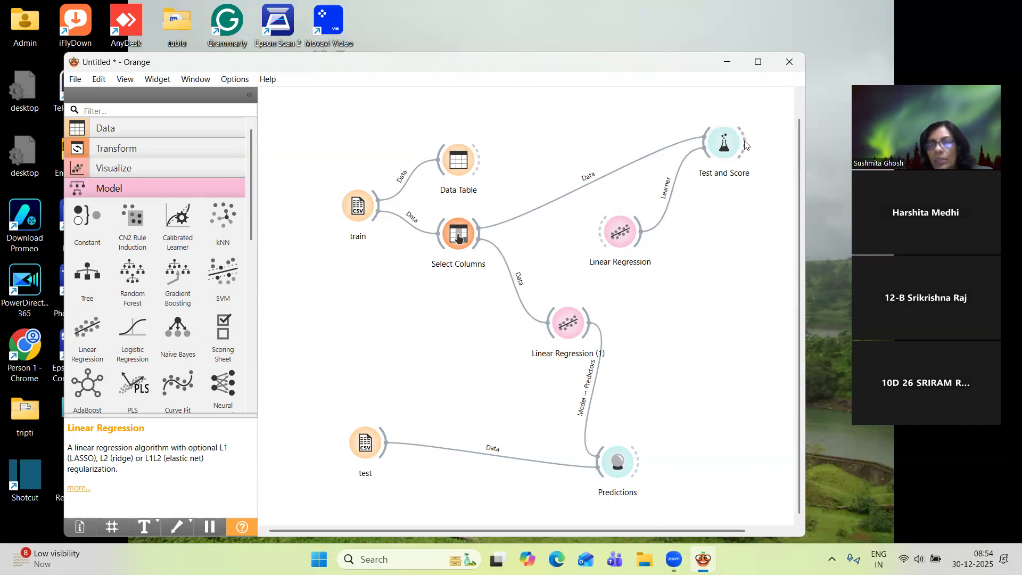
{"action": "mouse_move", "coordinate": [725, 160]}
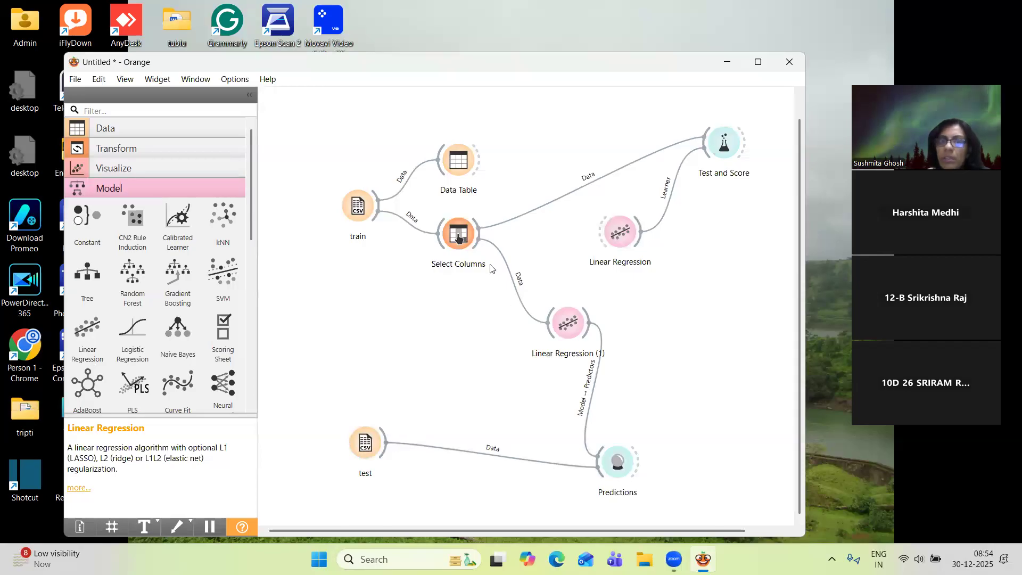
- Open the Predictions results and move their window aside to review the predicted prices beside the test data
{"action": "mouse_move", "coordinate": [576, 328]}
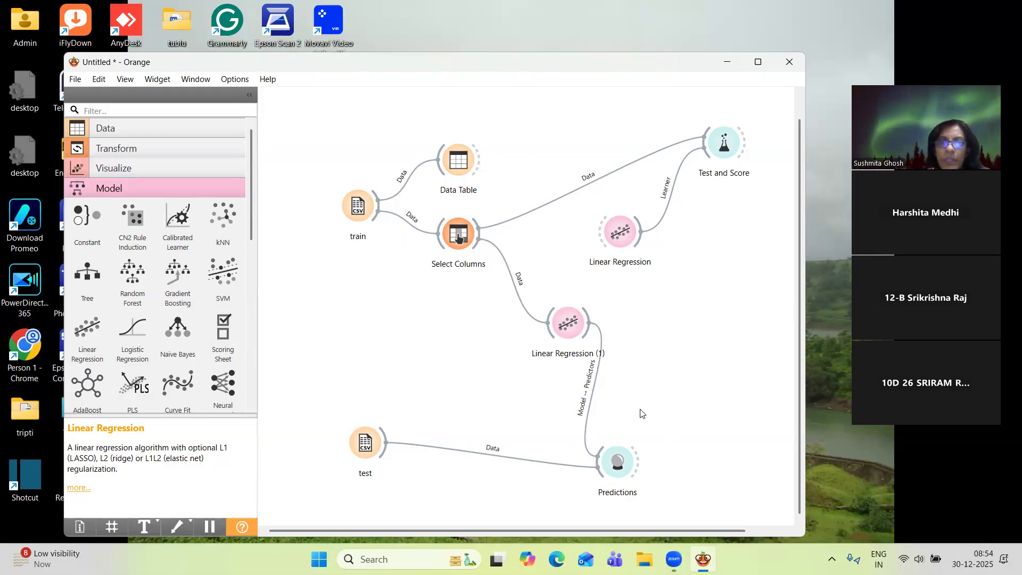
{"action": "double_click", "coordinate": [618, 462]}
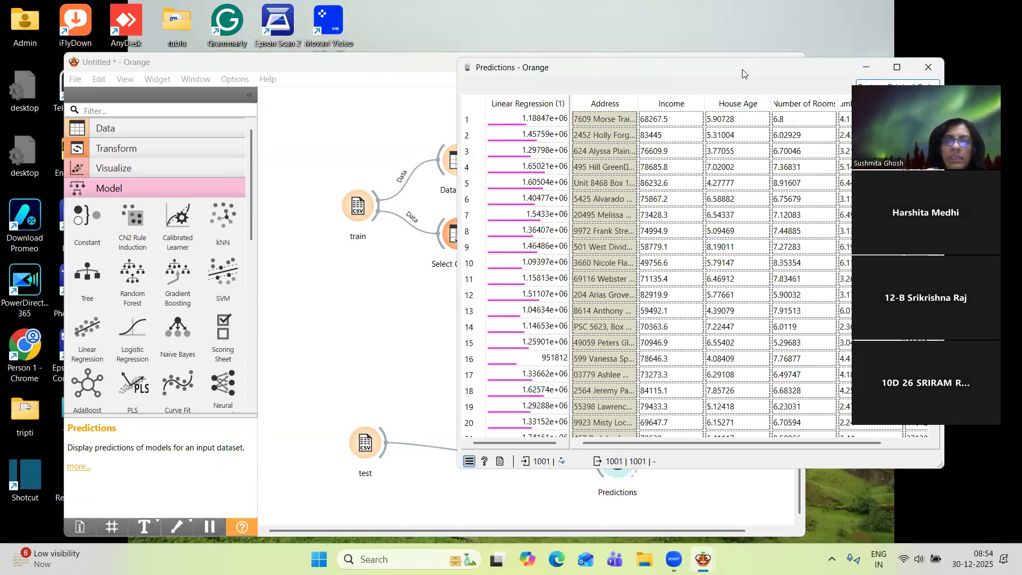
{"action": "left_click_drag", "start_coordinate": [742, 69], "coordinate": [542, 103]}
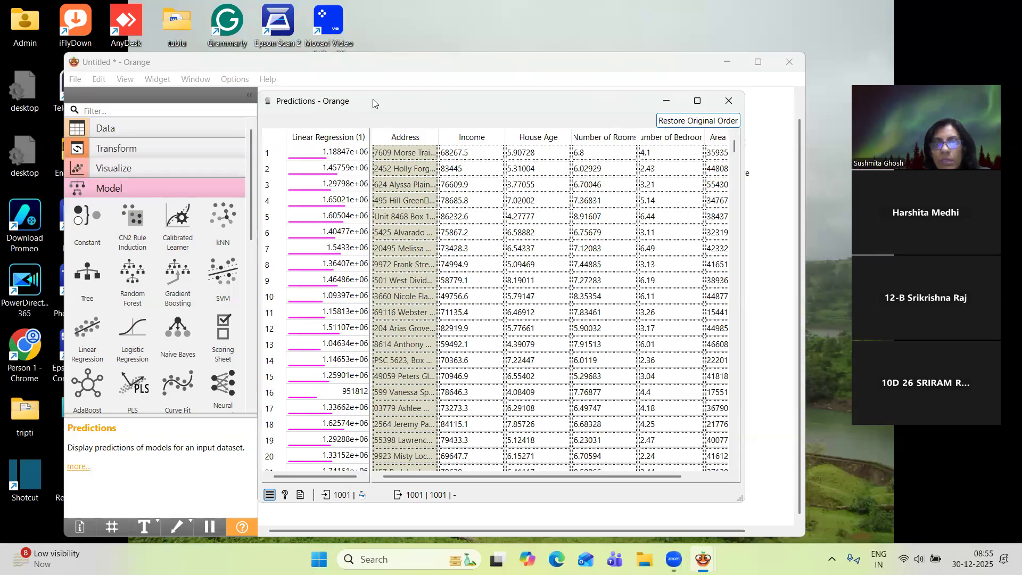
{"action": "left_click_drag", "start_coordinate": [372, 100], "coordinate": [579, 72]}
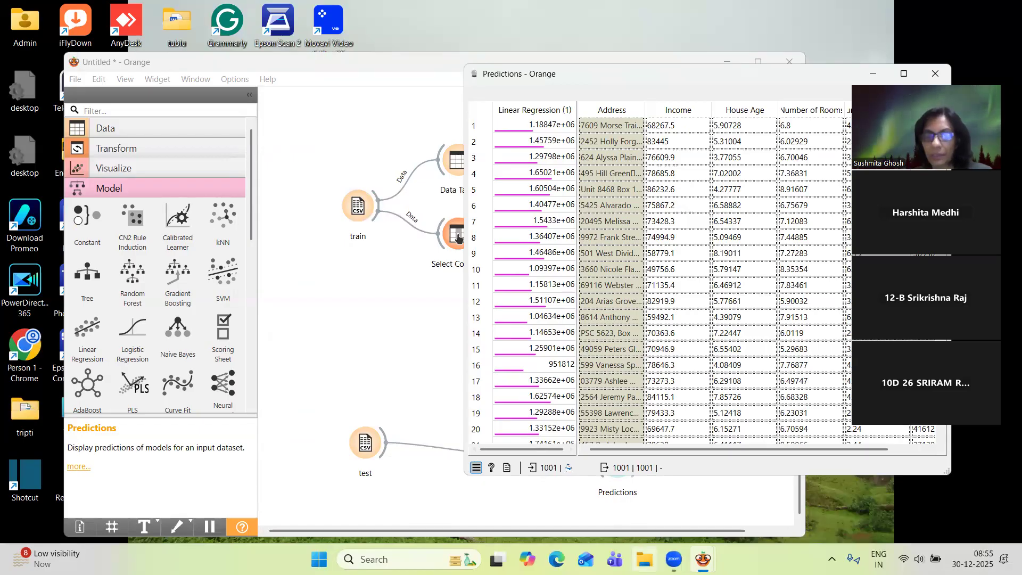
- Open chkprice from the Downloads folder in Excel, and place its reduced window beside the Predictions results
{"action": "key", "text": "super+e"}
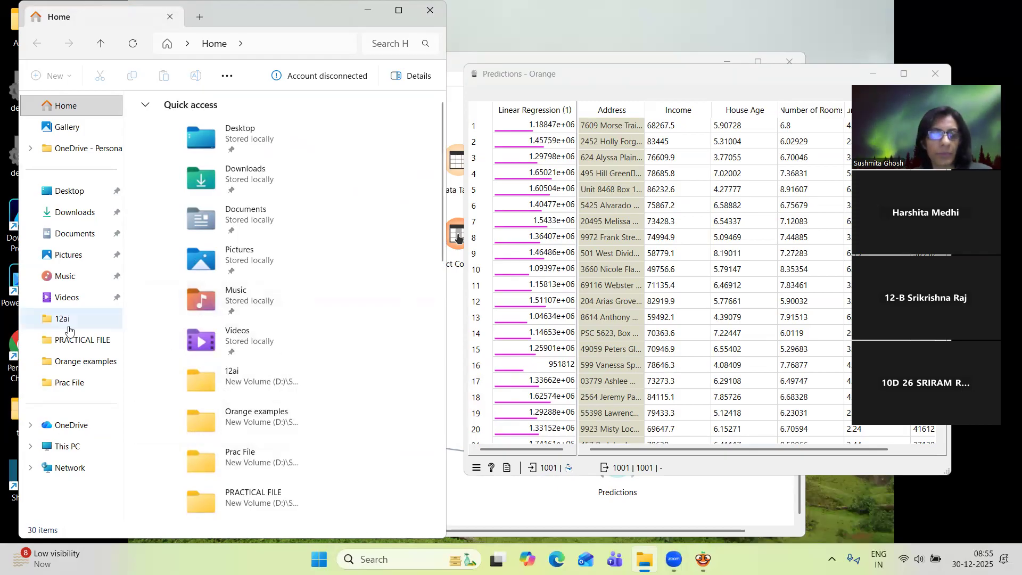
{"action": "left_click", "coordinate": [89, 216]}
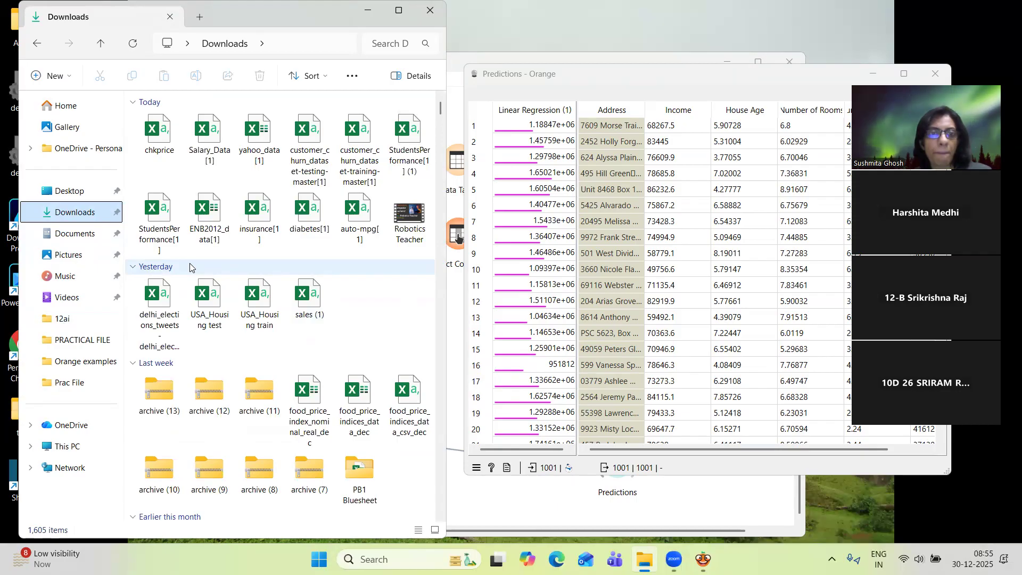
{"action": "left_click", "coordinate": [160, 130]}
{"action": "double_click", "coordinate": [160, 130]}
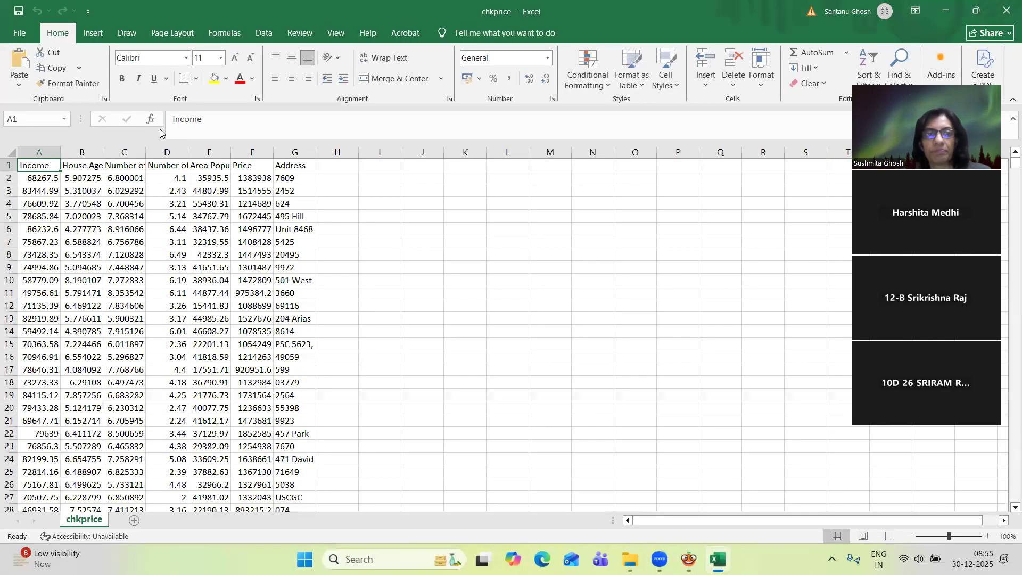
{"action": "left_click", "coordinate": [977, 11]}
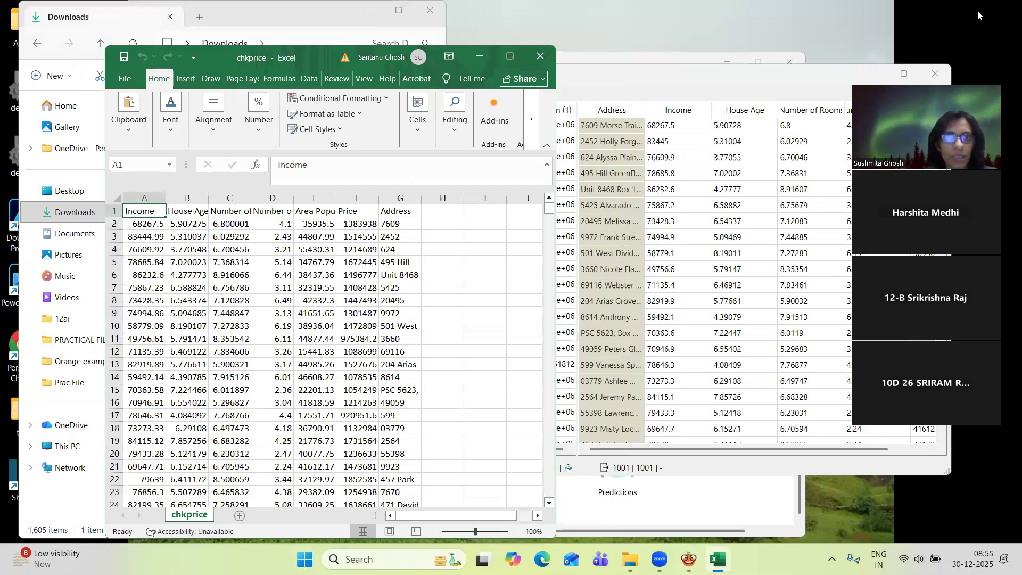
{"action": "left_click_drag", "start_coordinate": [319, 57], "coordinate": [246, 20]}
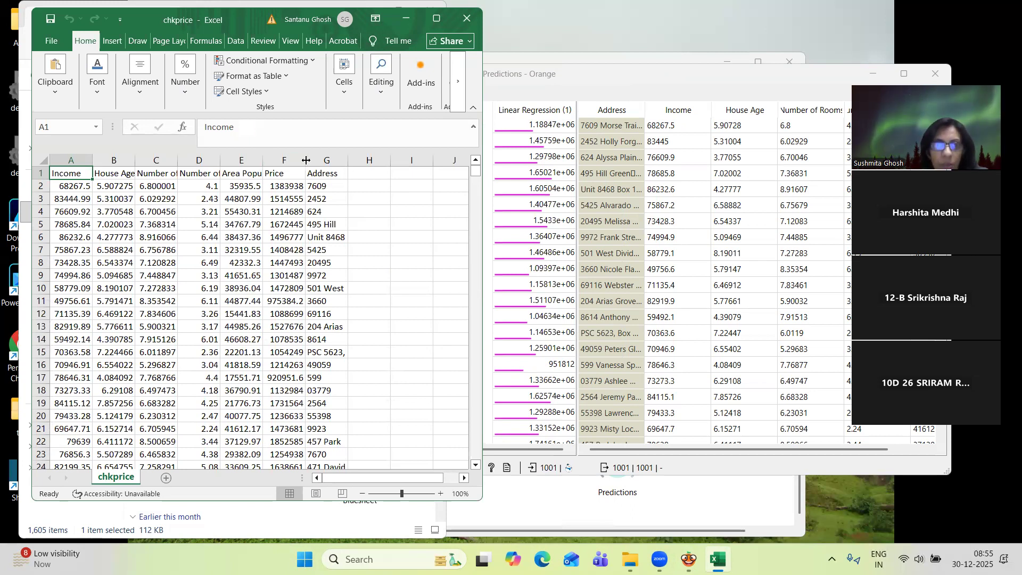
- Widen chkprice's Price and Address columns and the Predictions Address column, and select row 17 in chkprice to compare actual and predicted prices
{"action": "left_click_drag", "start_coordinate": [306, 160], "coordinate": [345, 160]}
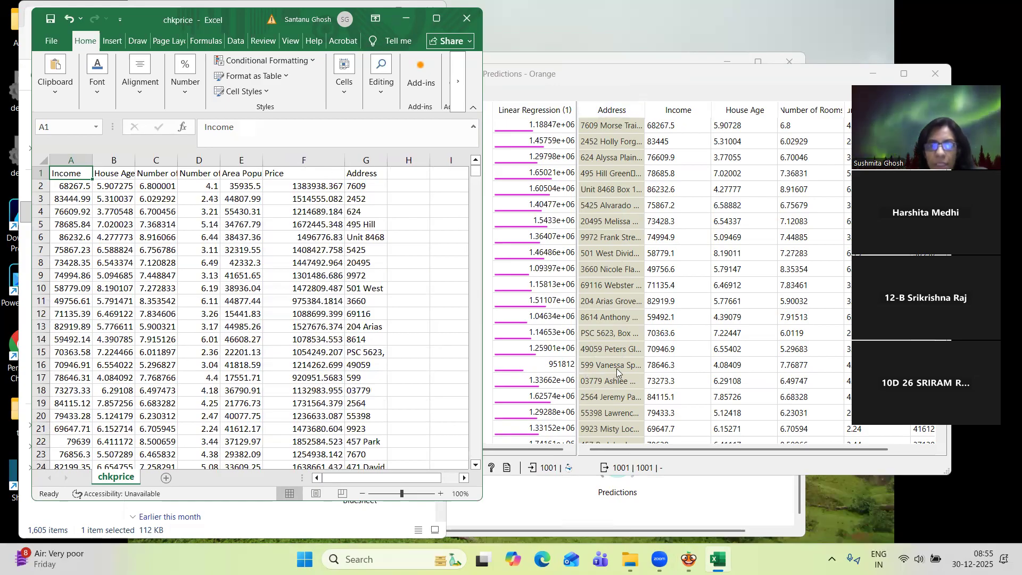
{"action": "left_click_drag", "start_coordinate": [644, 109], "coordinate": [792, 110]}
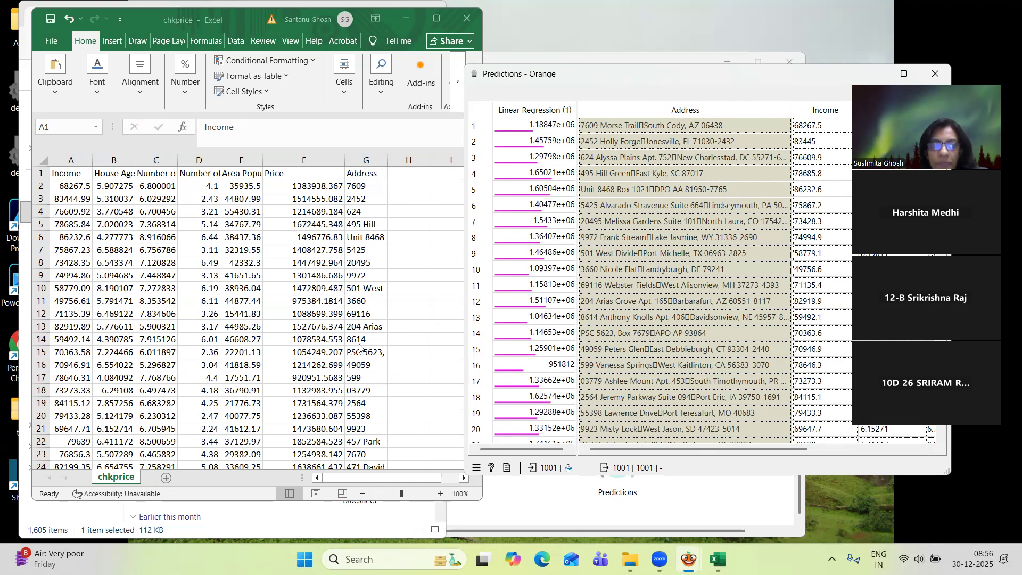
{"action": "left_click", "coordinate": [387, 160]}
{"action": "left_click_drag", "start_coordinate": [387, 161], "coordinate": [440, 161]}
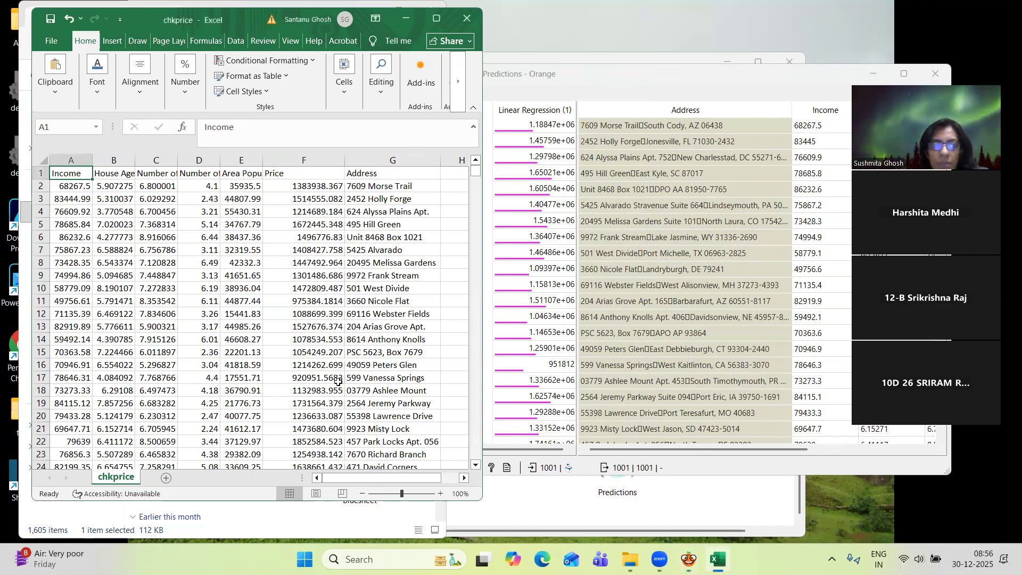
{"action": "left_click", "coordinate": [40, 378]}
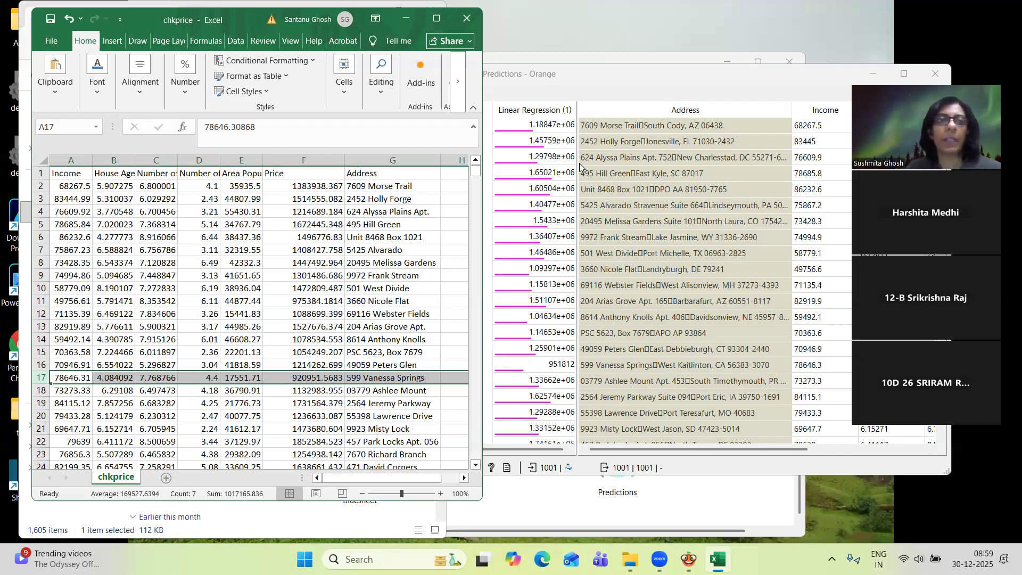
- Close the chkprice workbook without saving the changes, and return to the Downloads folder window
{"action": "double_click", "coordinate": [204, 16]}
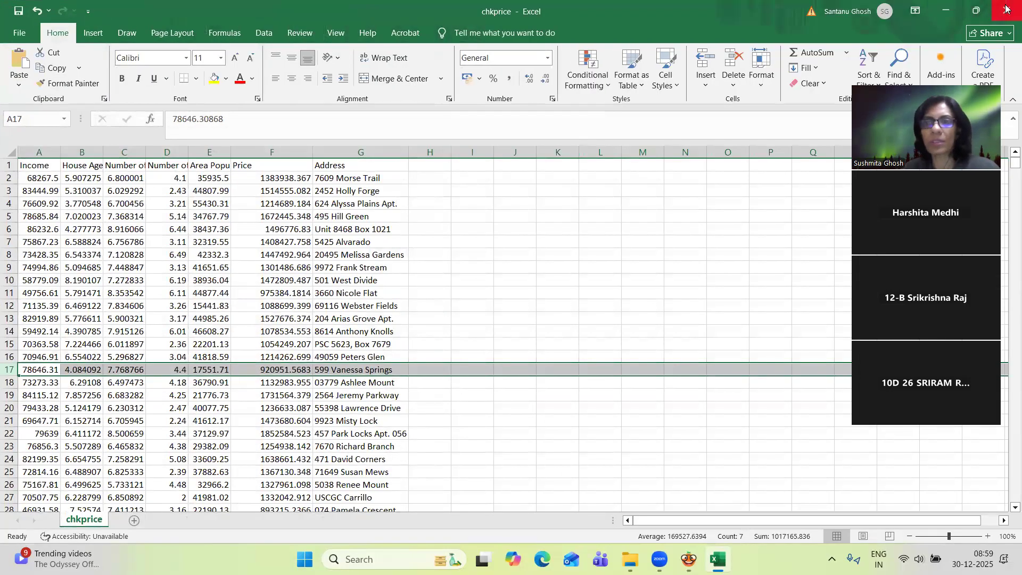
{"action": "left_click", "coordinate": [1006, 8]}
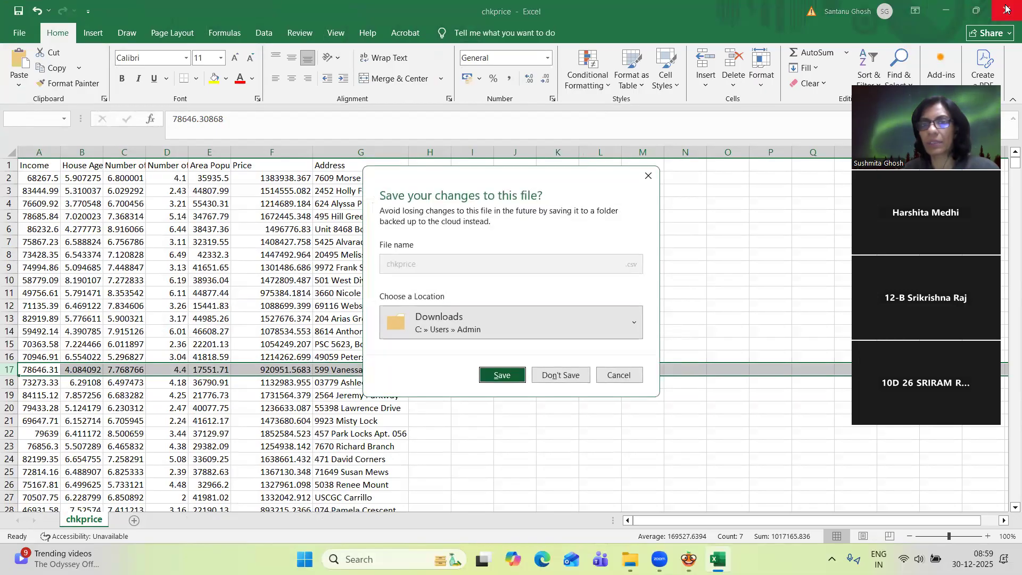
{"action": "left_click", "coordinate": [554, 379]}
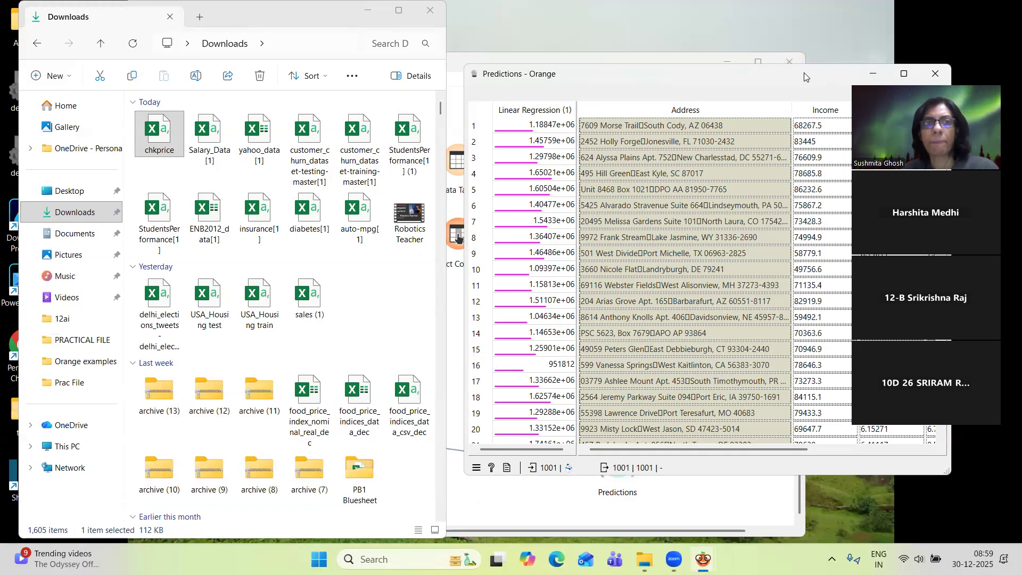
{"action": "left_click", "coordinate": [212, 12]}
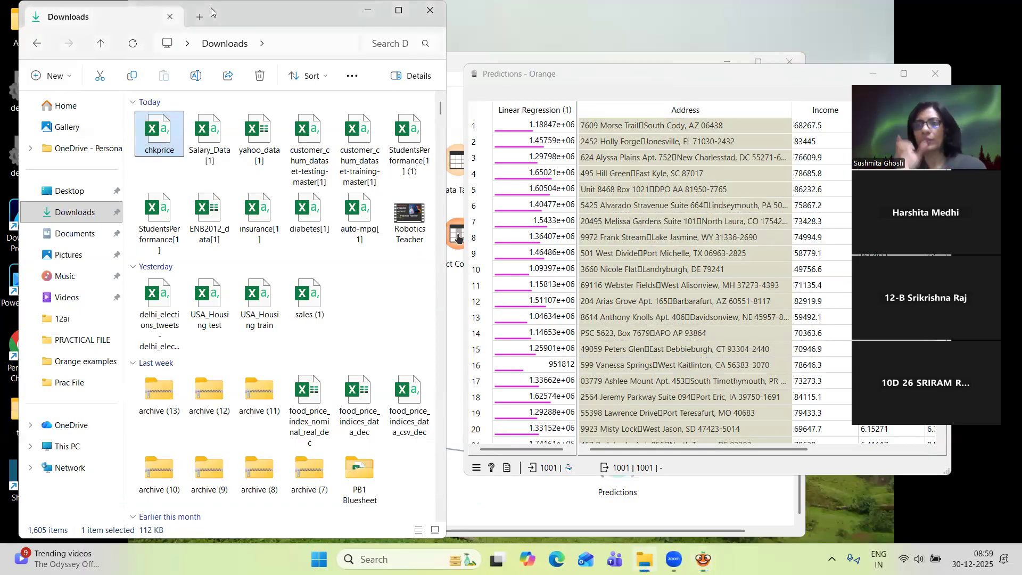